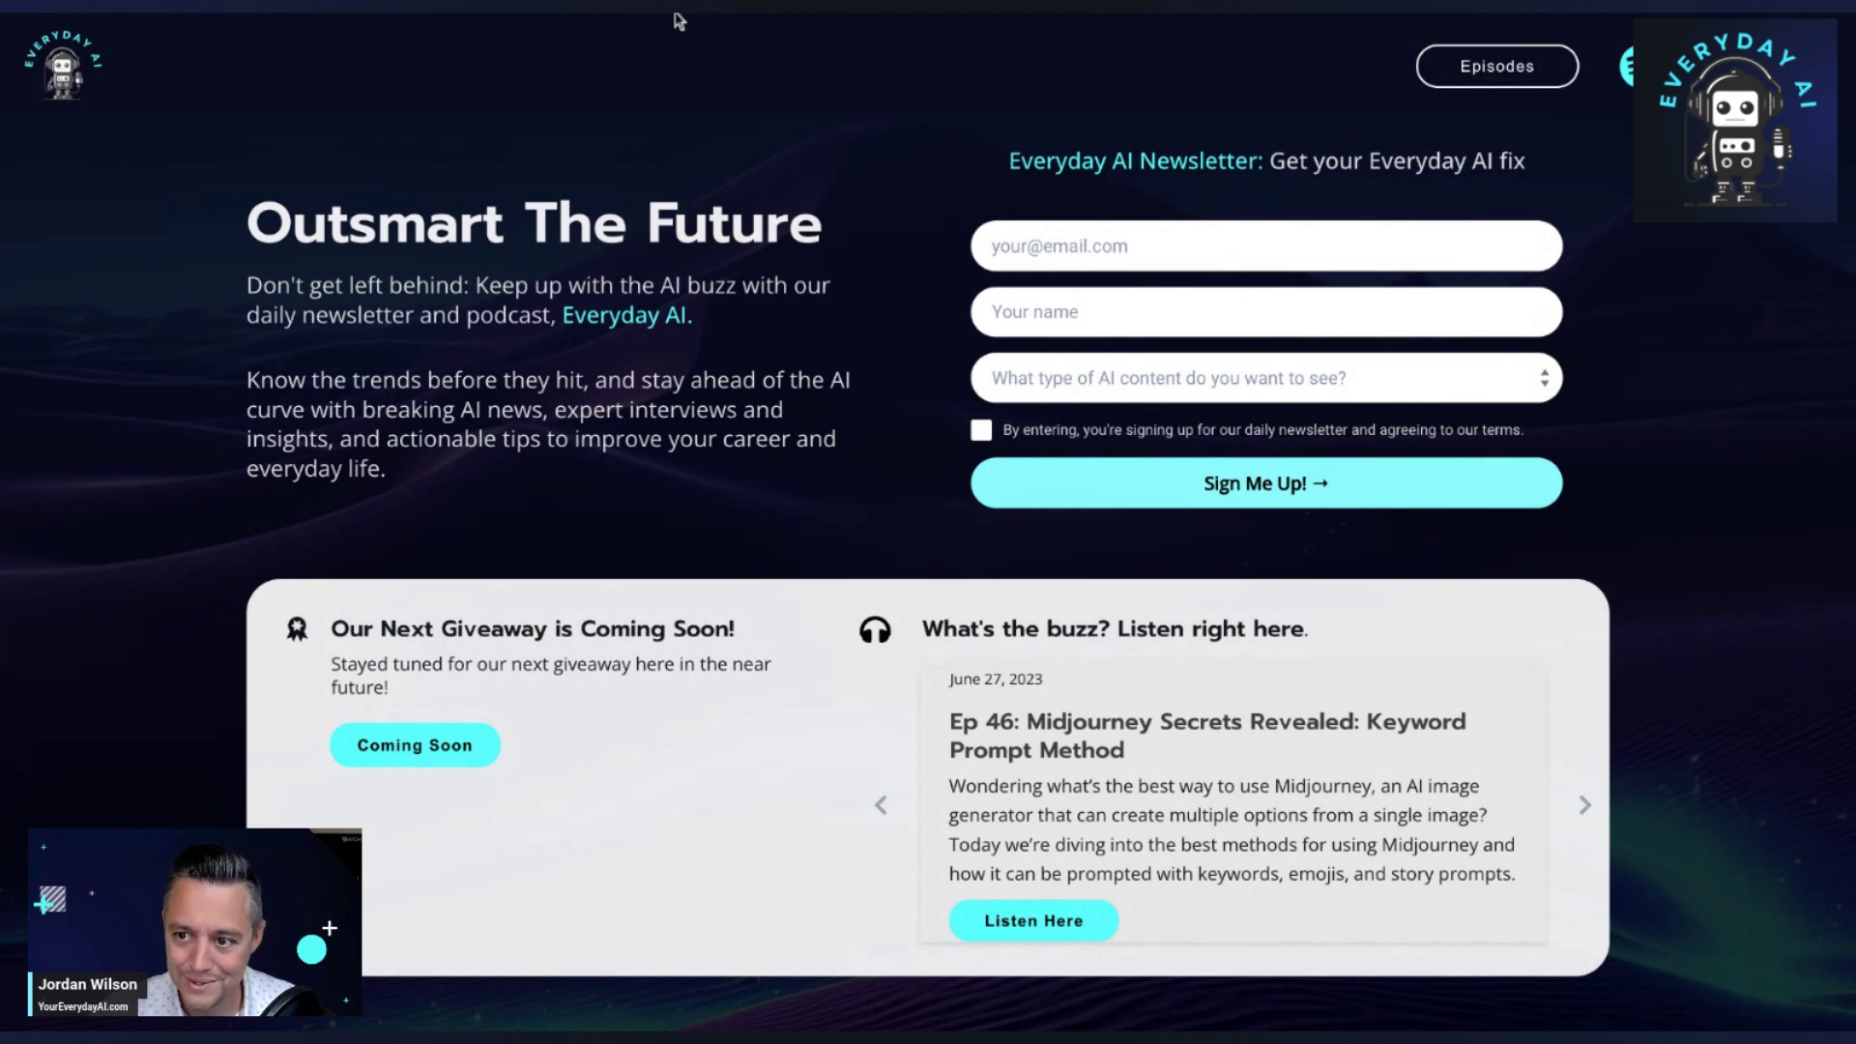
Switch to the ChatGPT tab showing a new GPT-4 chat with two plugins enabled.
key(ctrl+Tab)
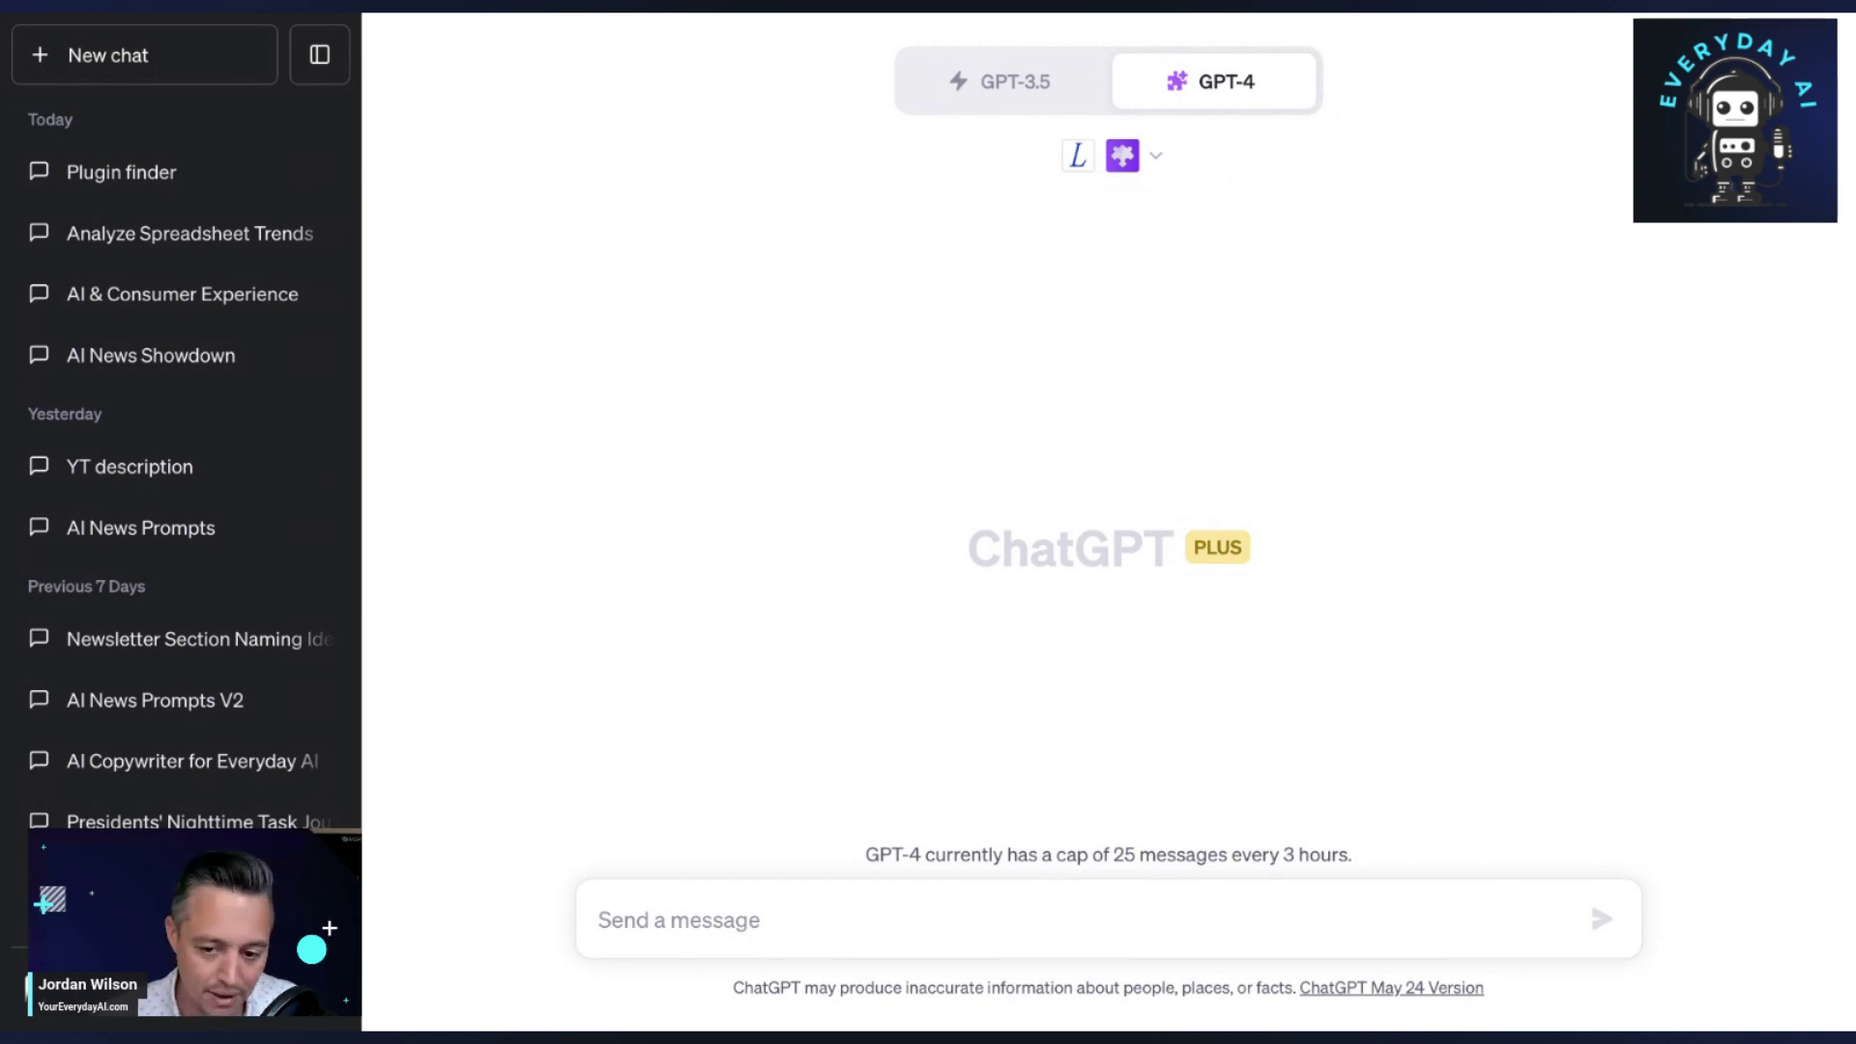
click(1159, 167)
scroll(1098, 397, down, 10)
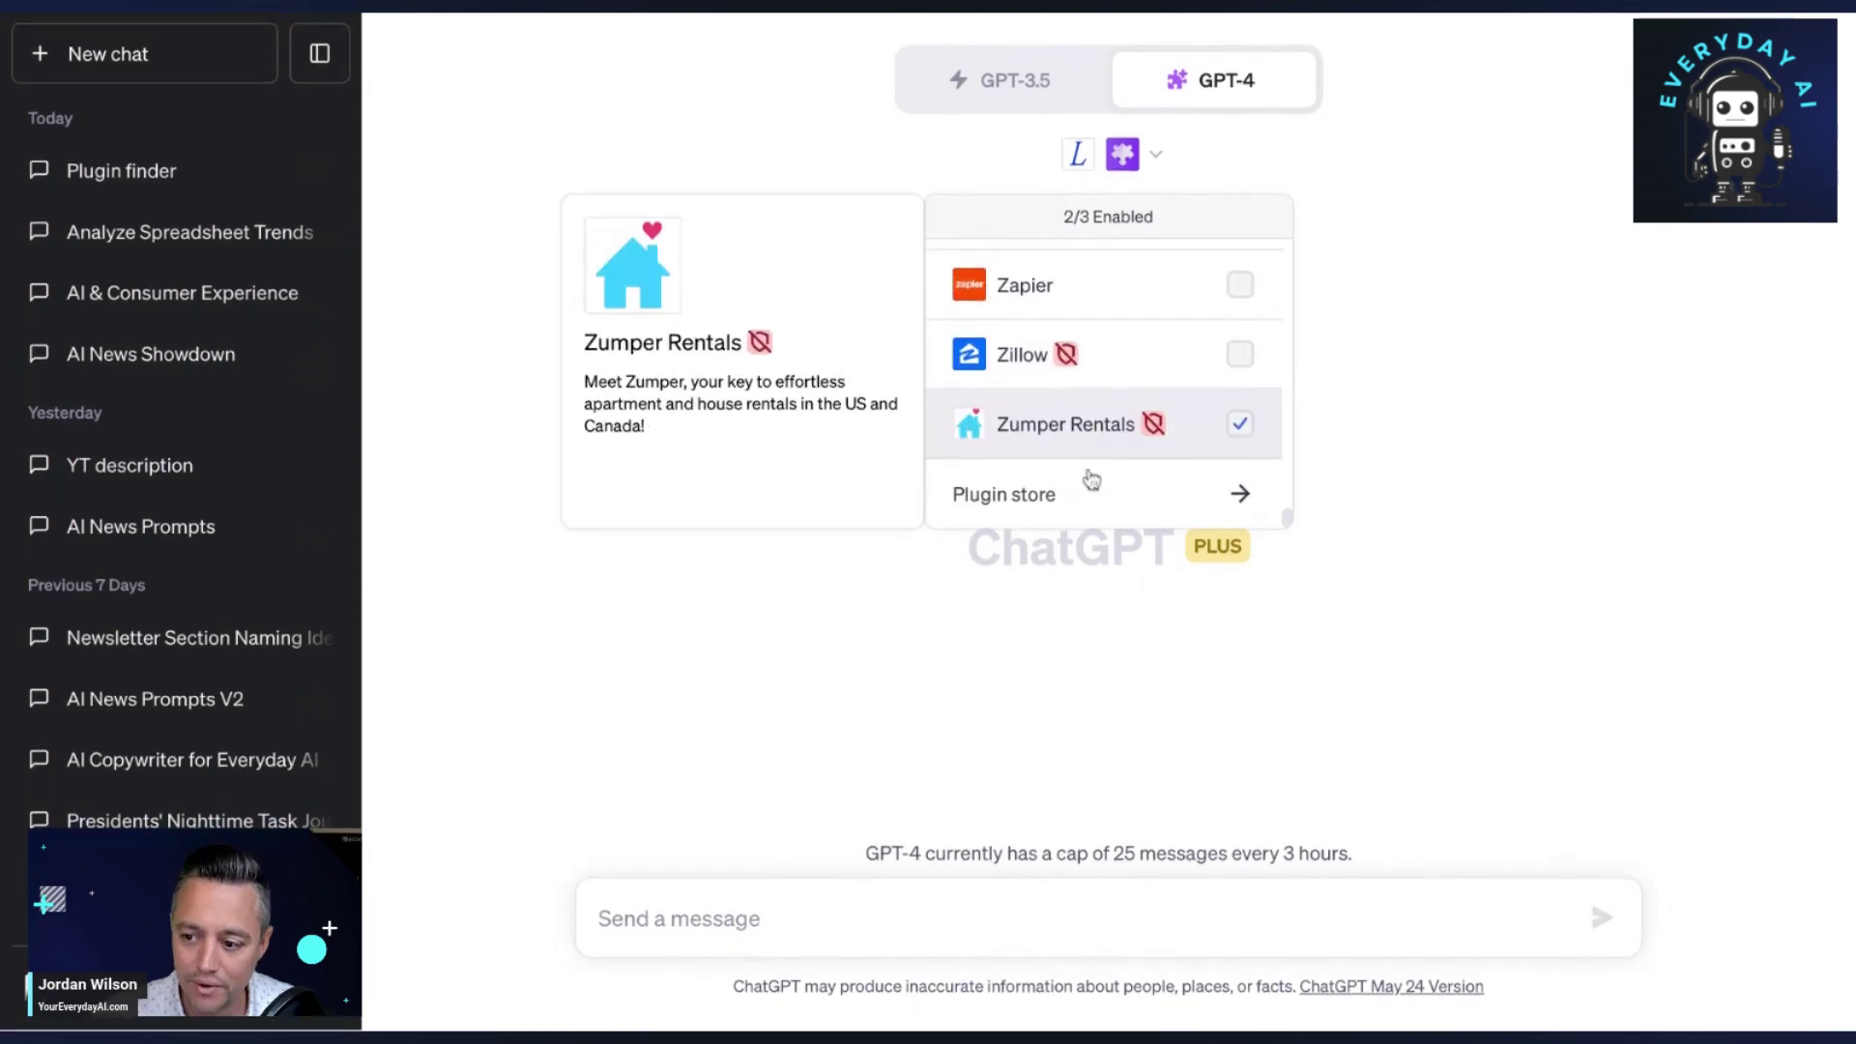
click(1079, 495)
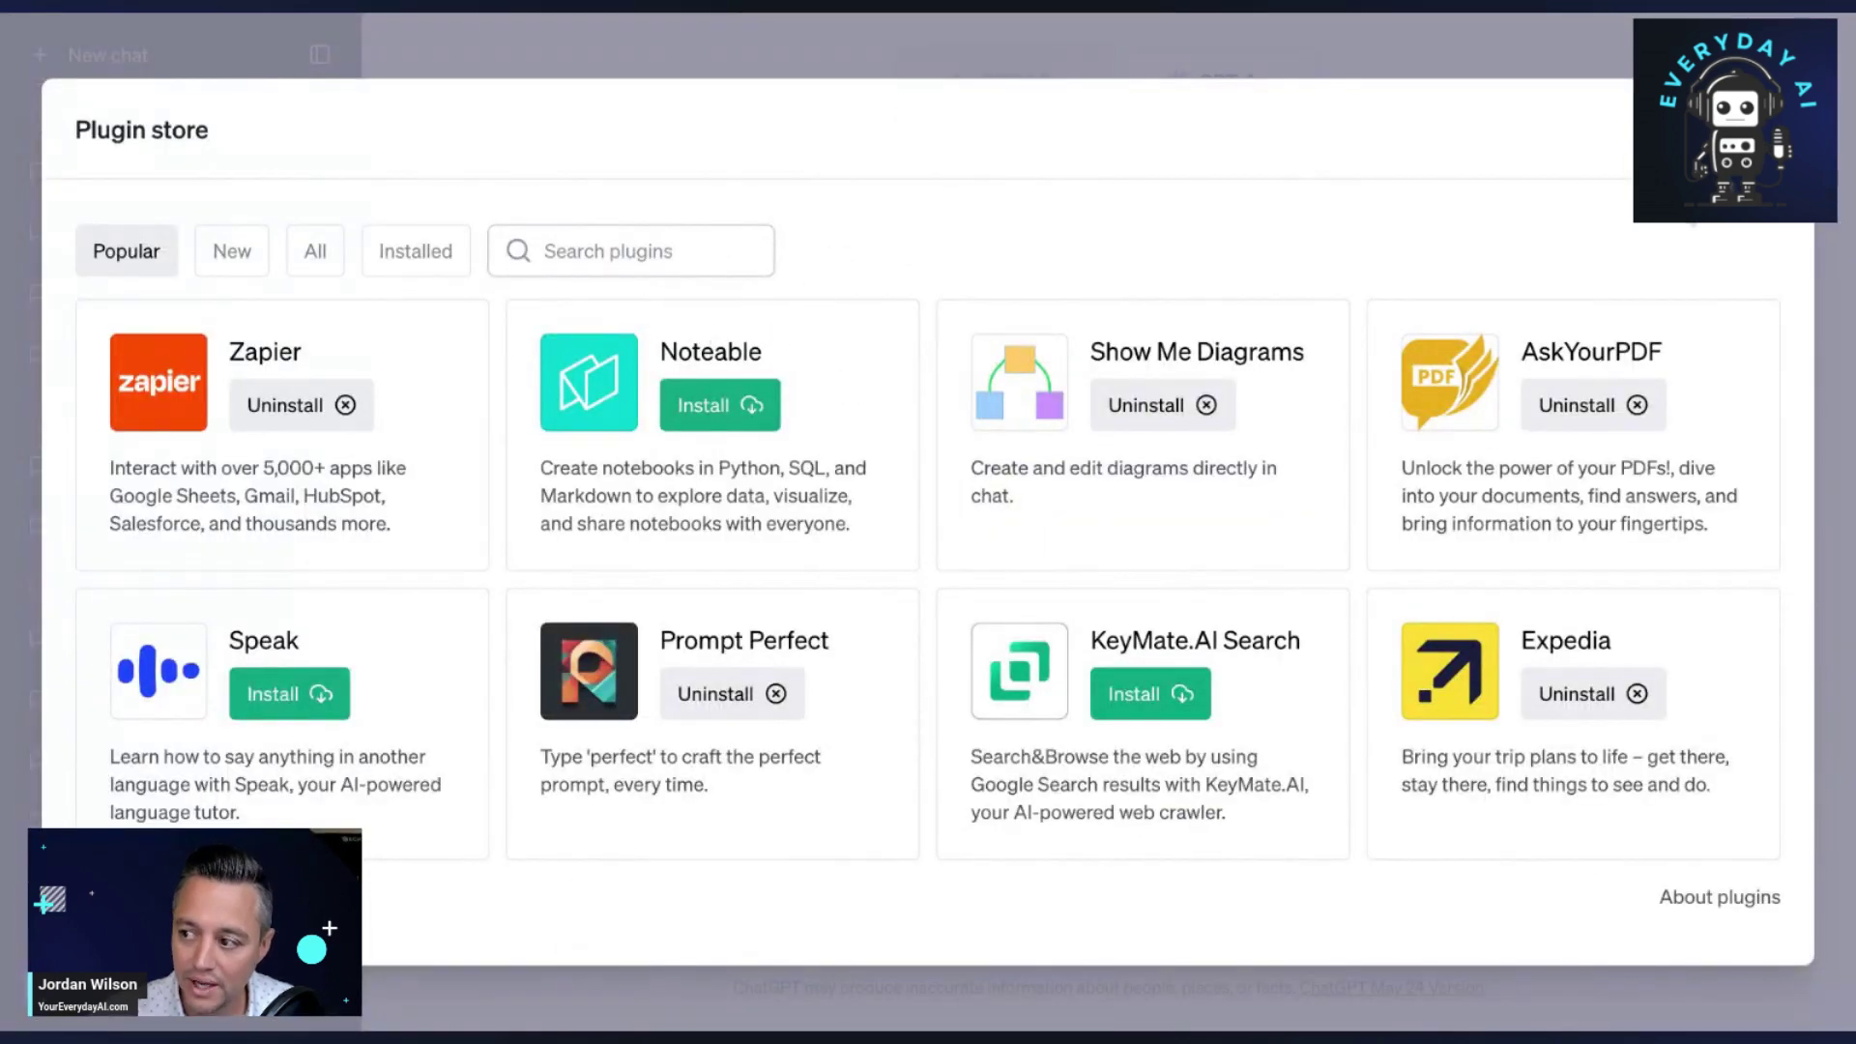
key(Escape)
mouse_move(1231, 85)
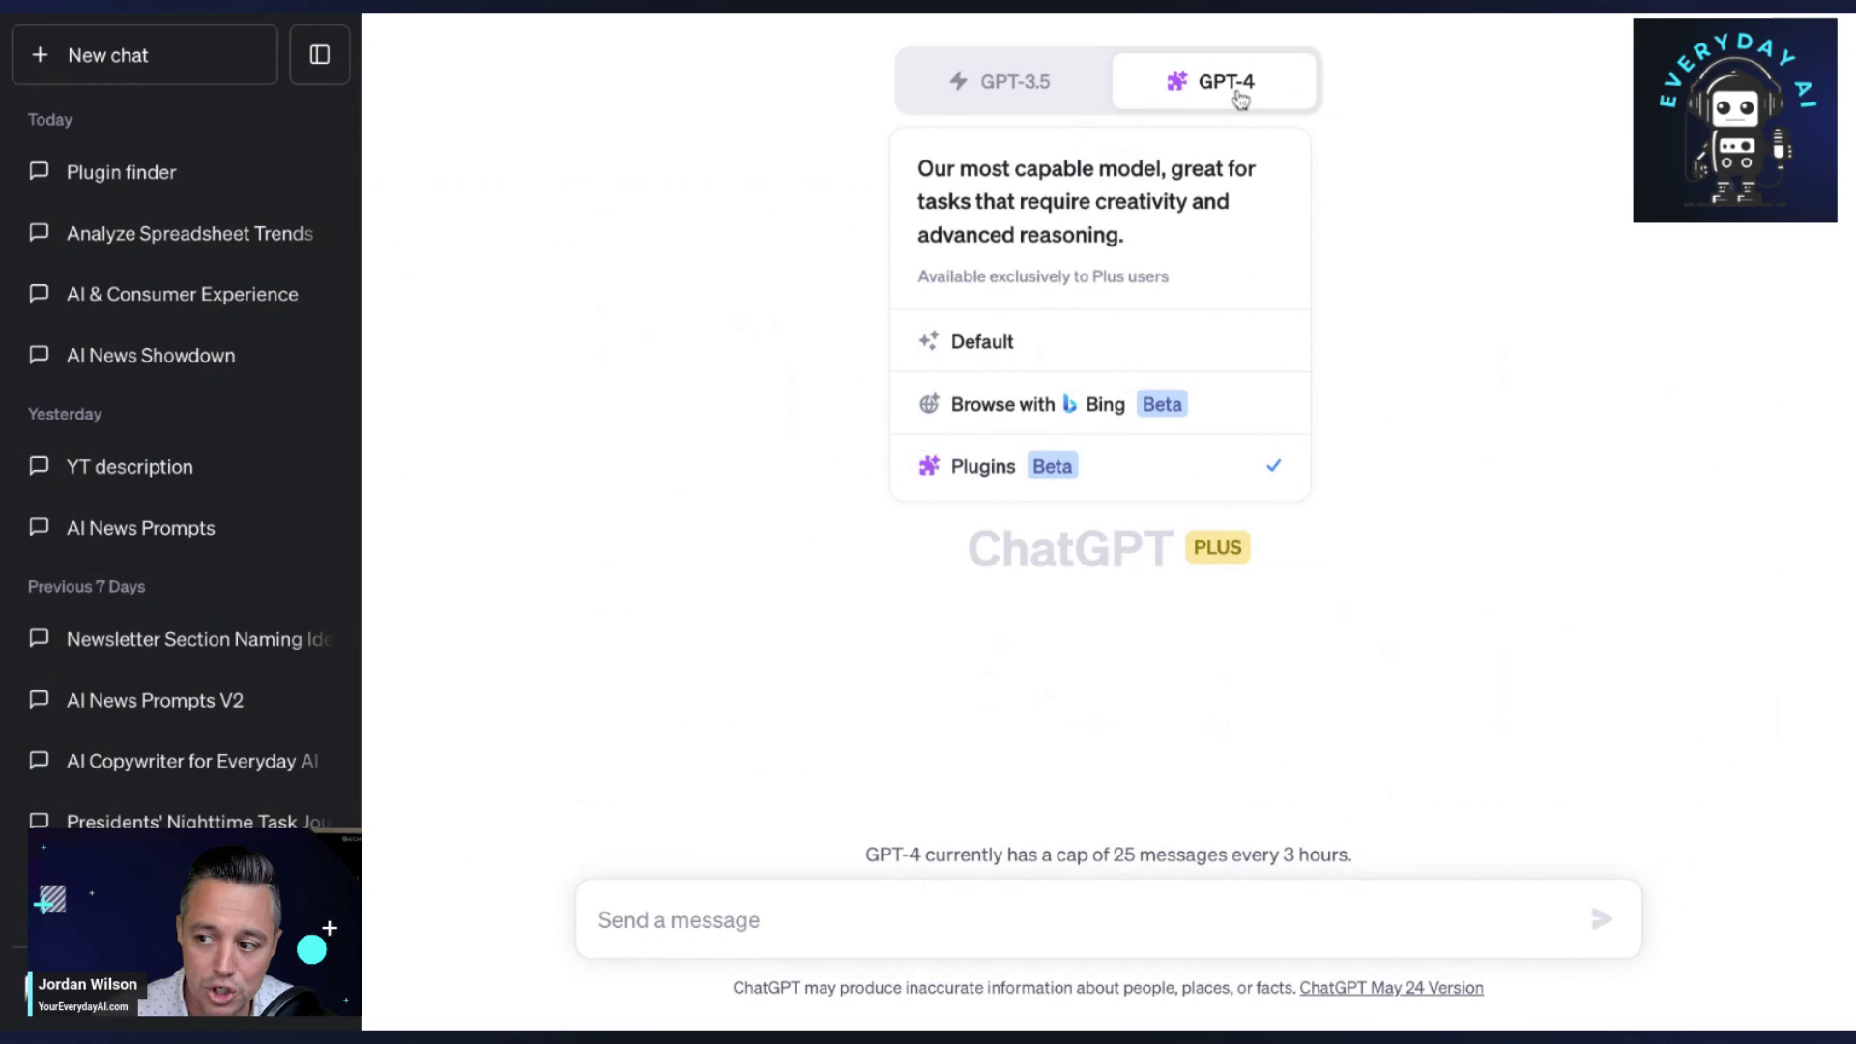
click(1143, 464)
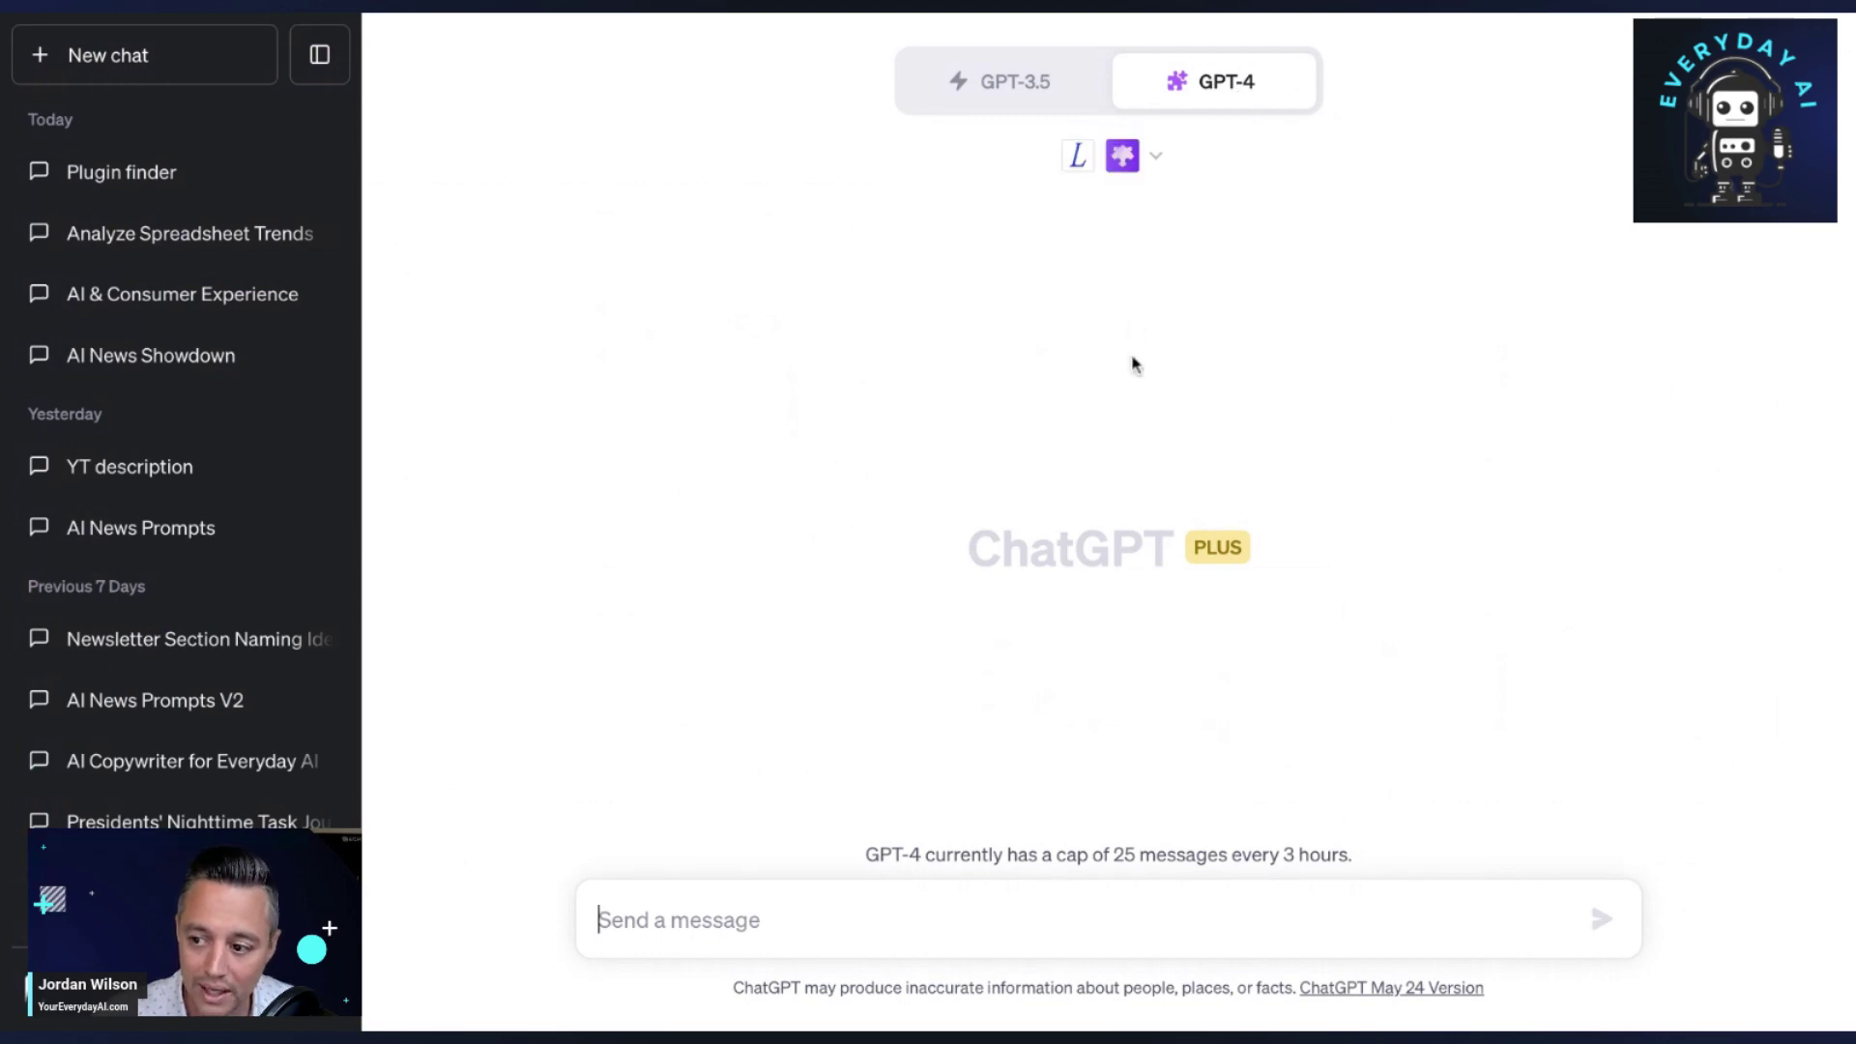
click(1159, 169)
scroll(1102, 444, down, 5)
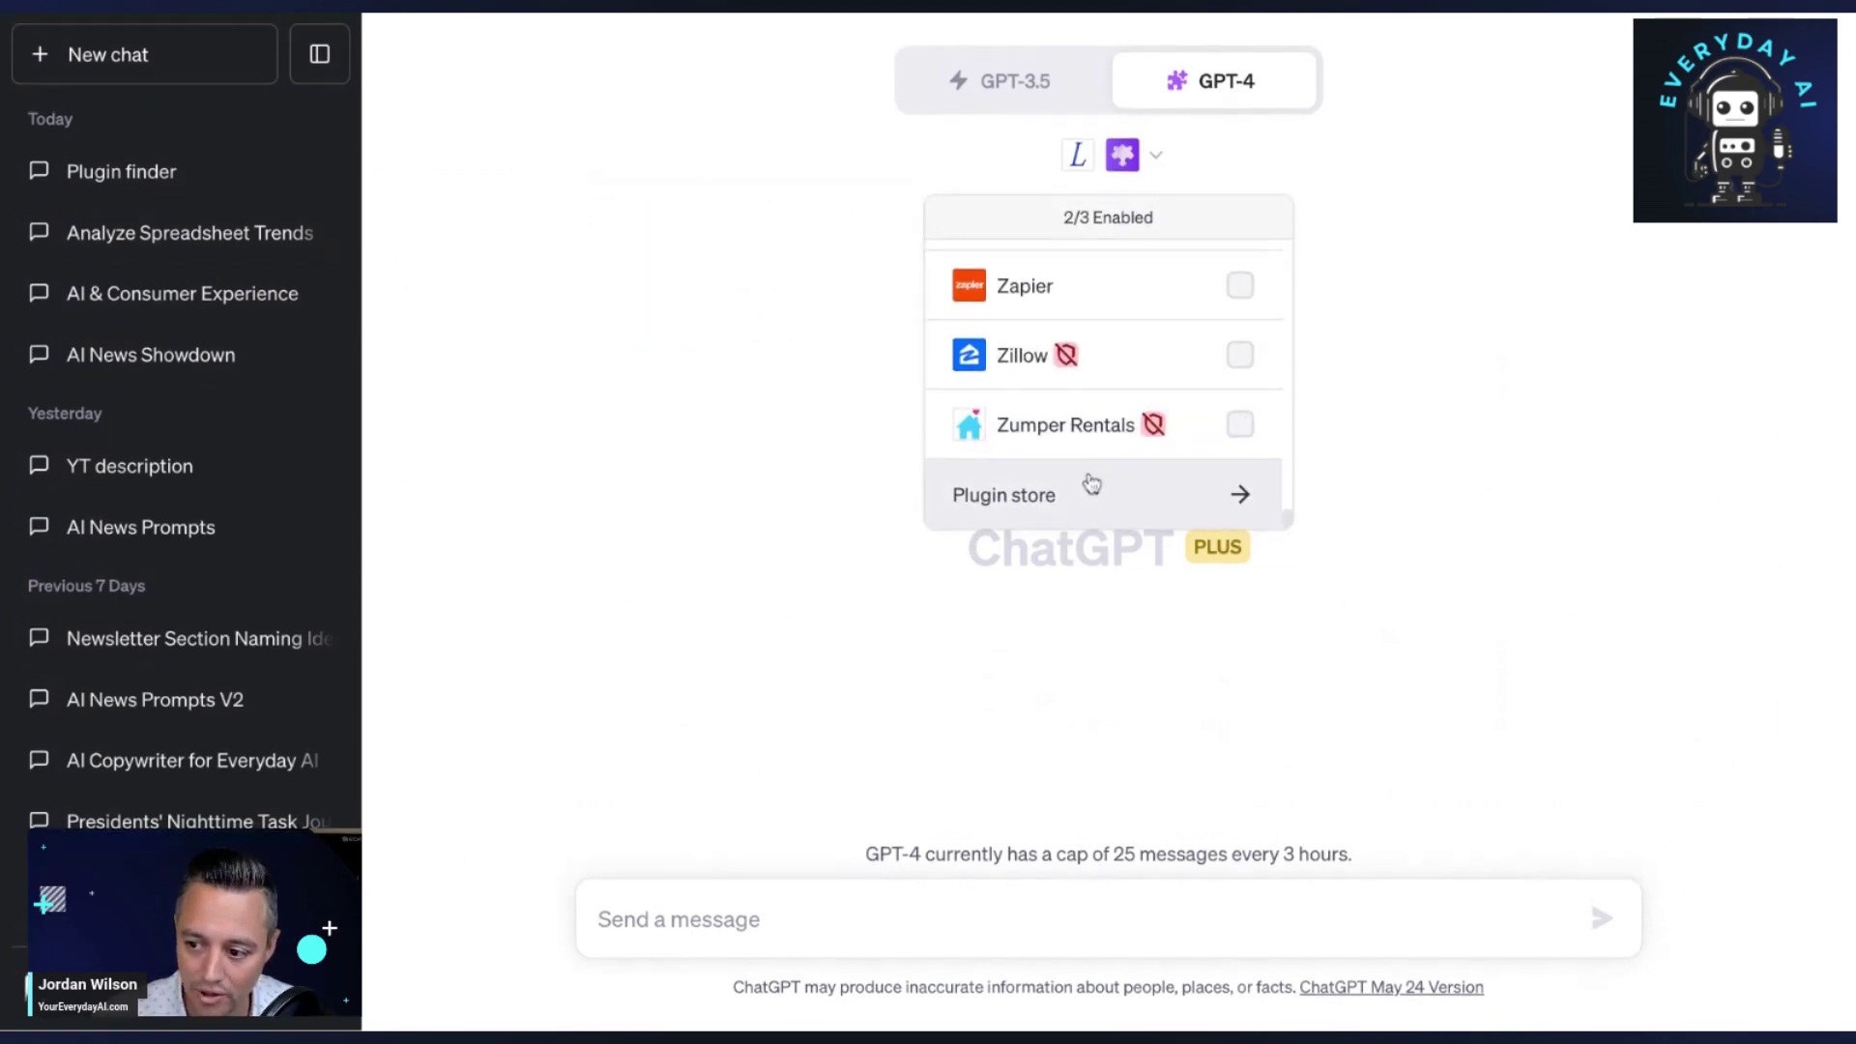
click(1093, 489)
click(573, 239)
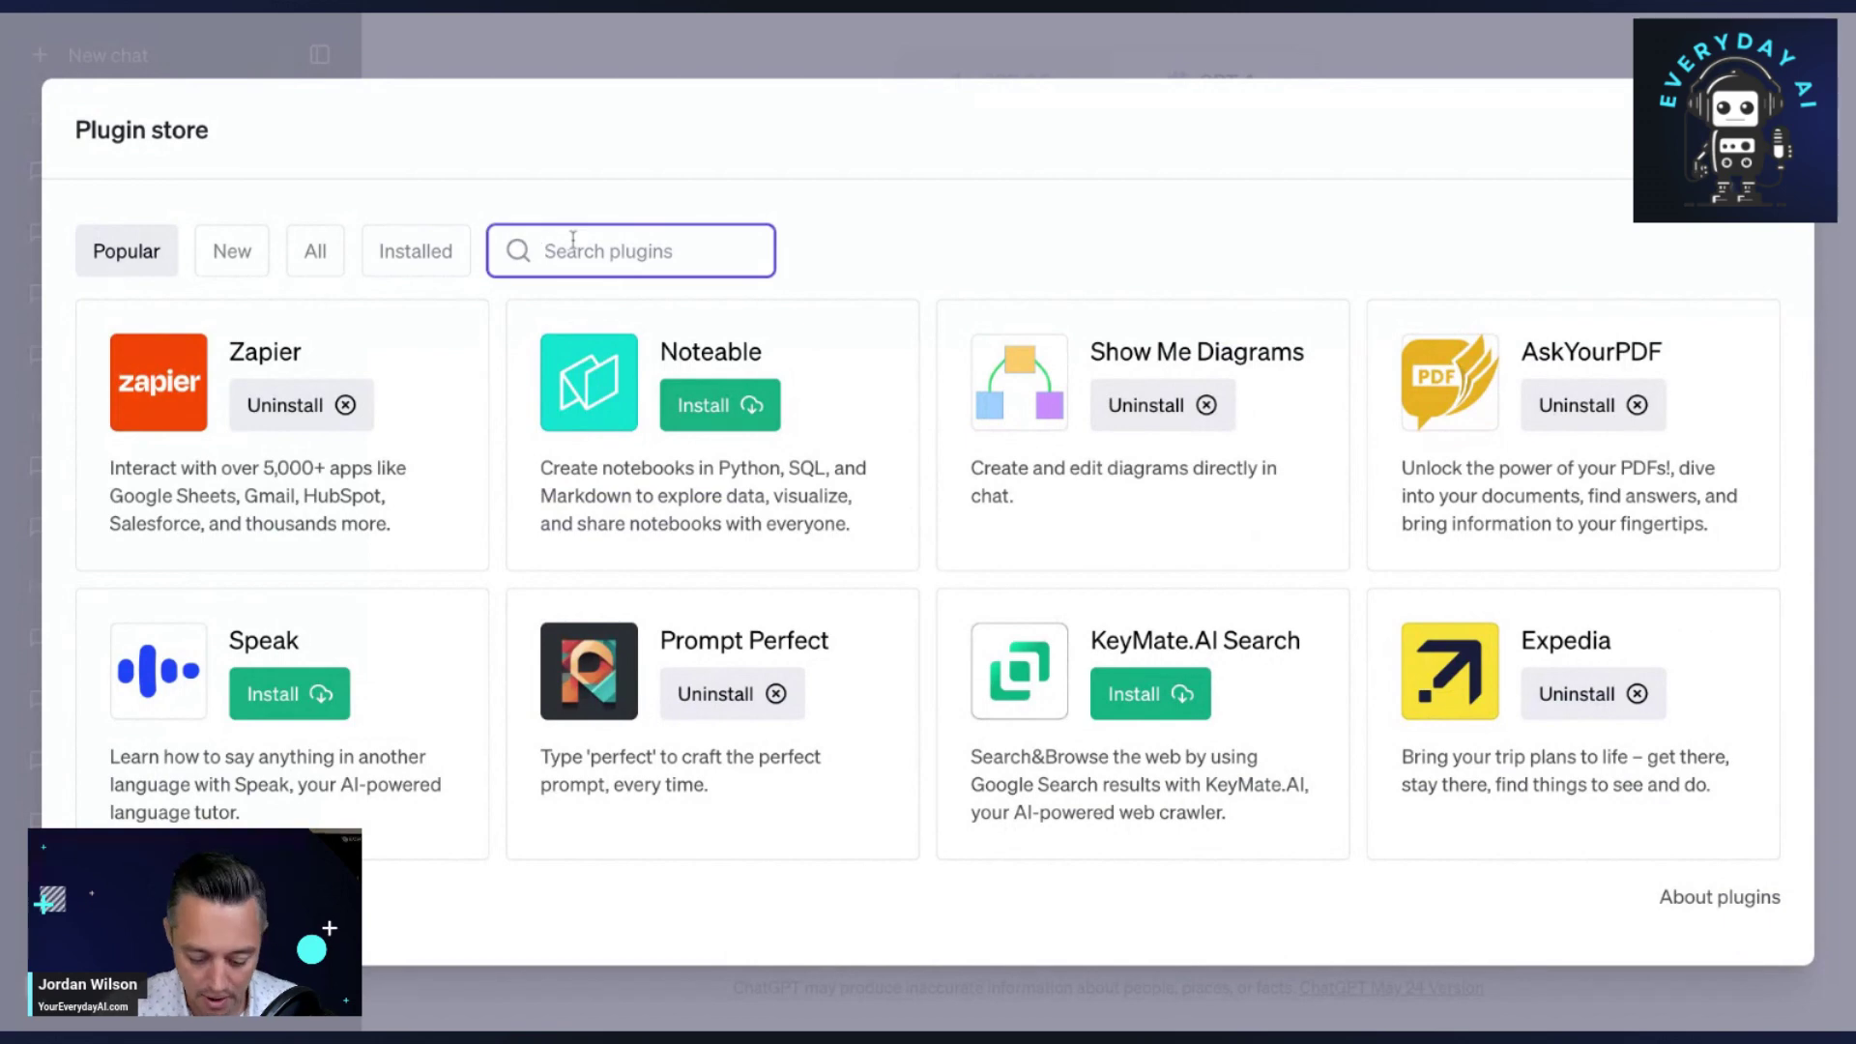
text(plug)
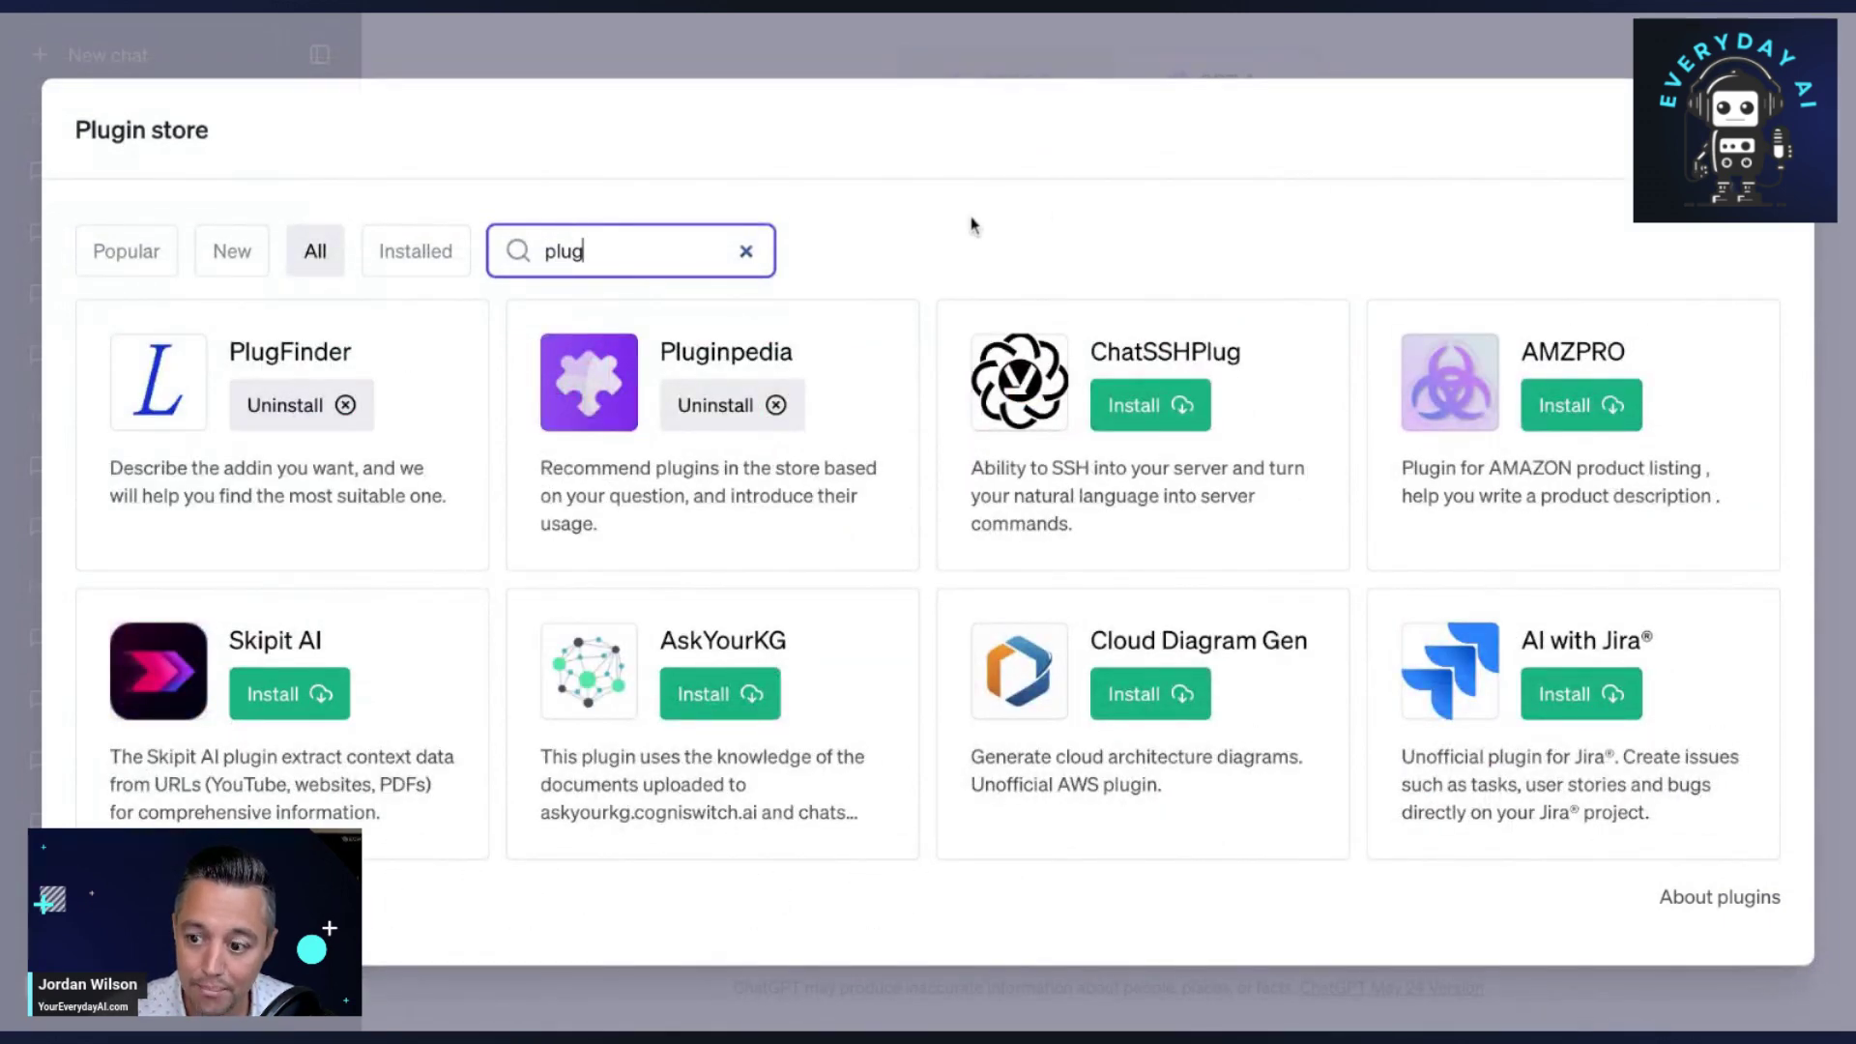
key(Escape)
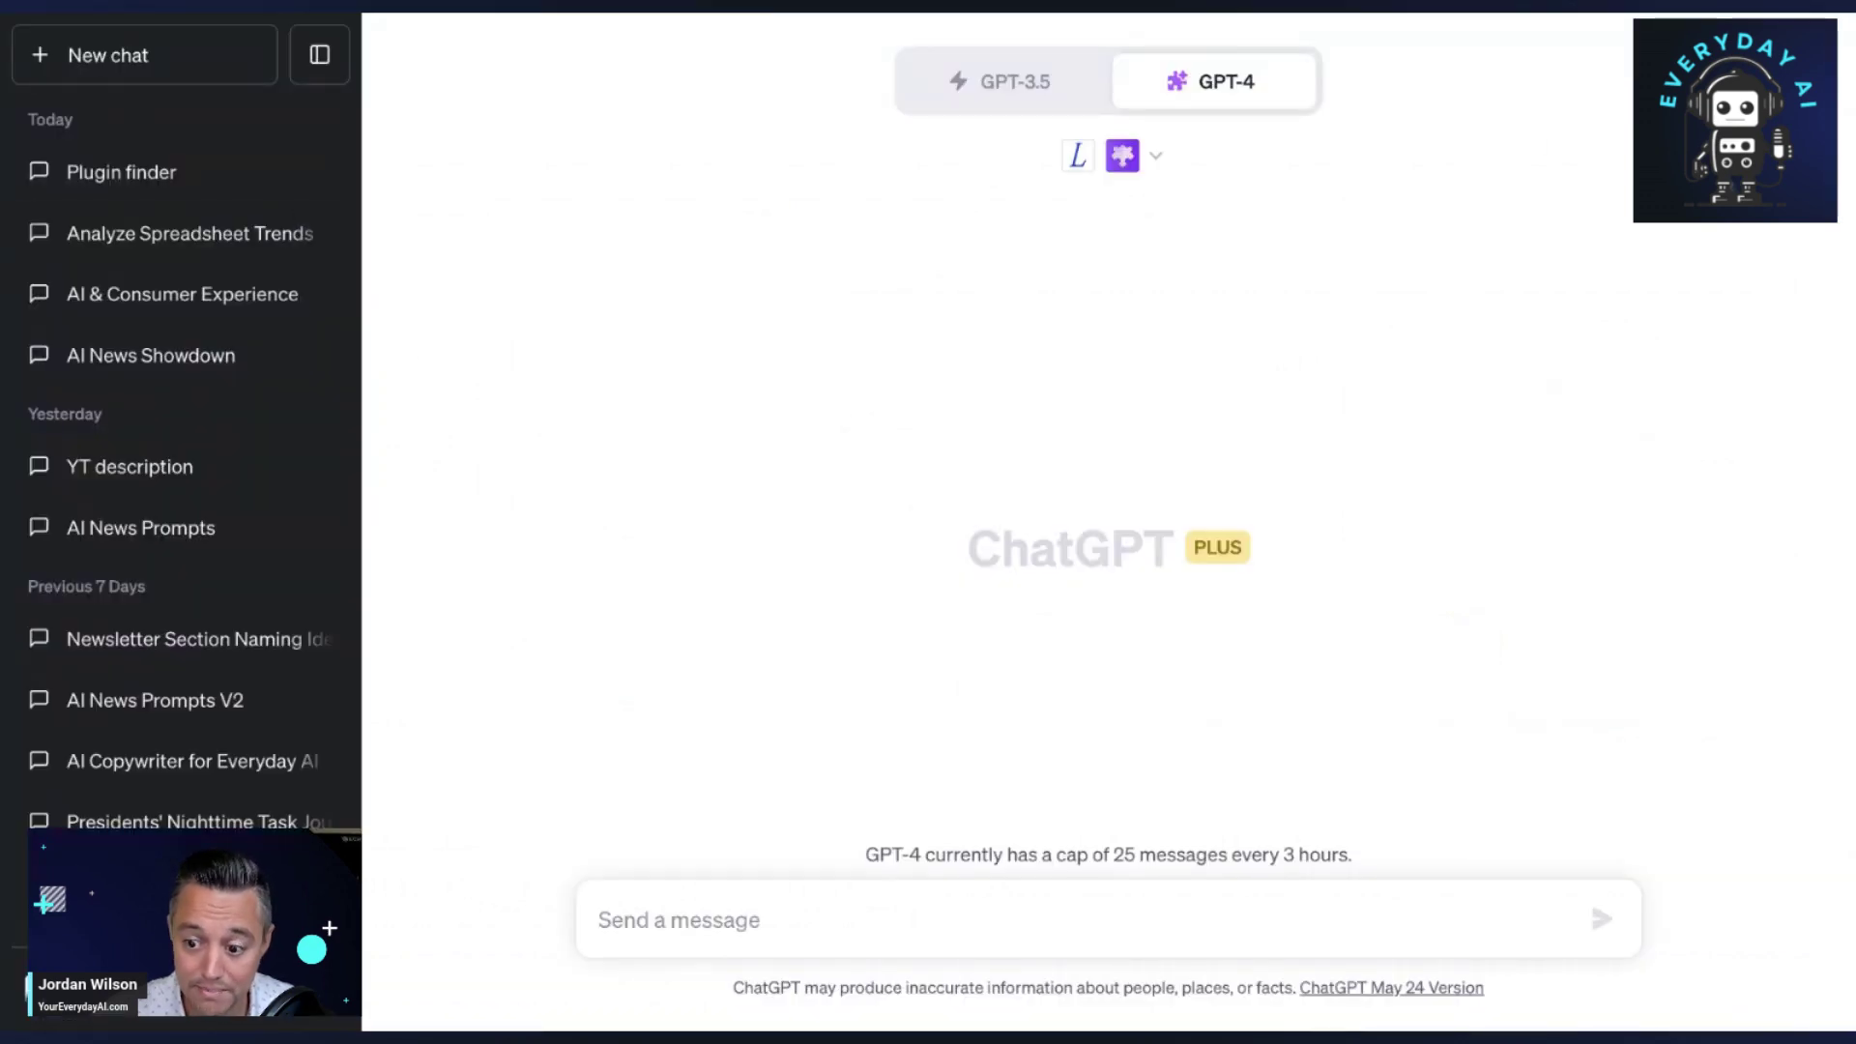
Ask which plugin suits analysing Q4 spreadsheet trends and read Pluginpedia's three recommendations.
click(736, 923)
text(I want to analyze a spreadsheet to figure out trends for quarter 4. what ChatGPT plugin should i use?)
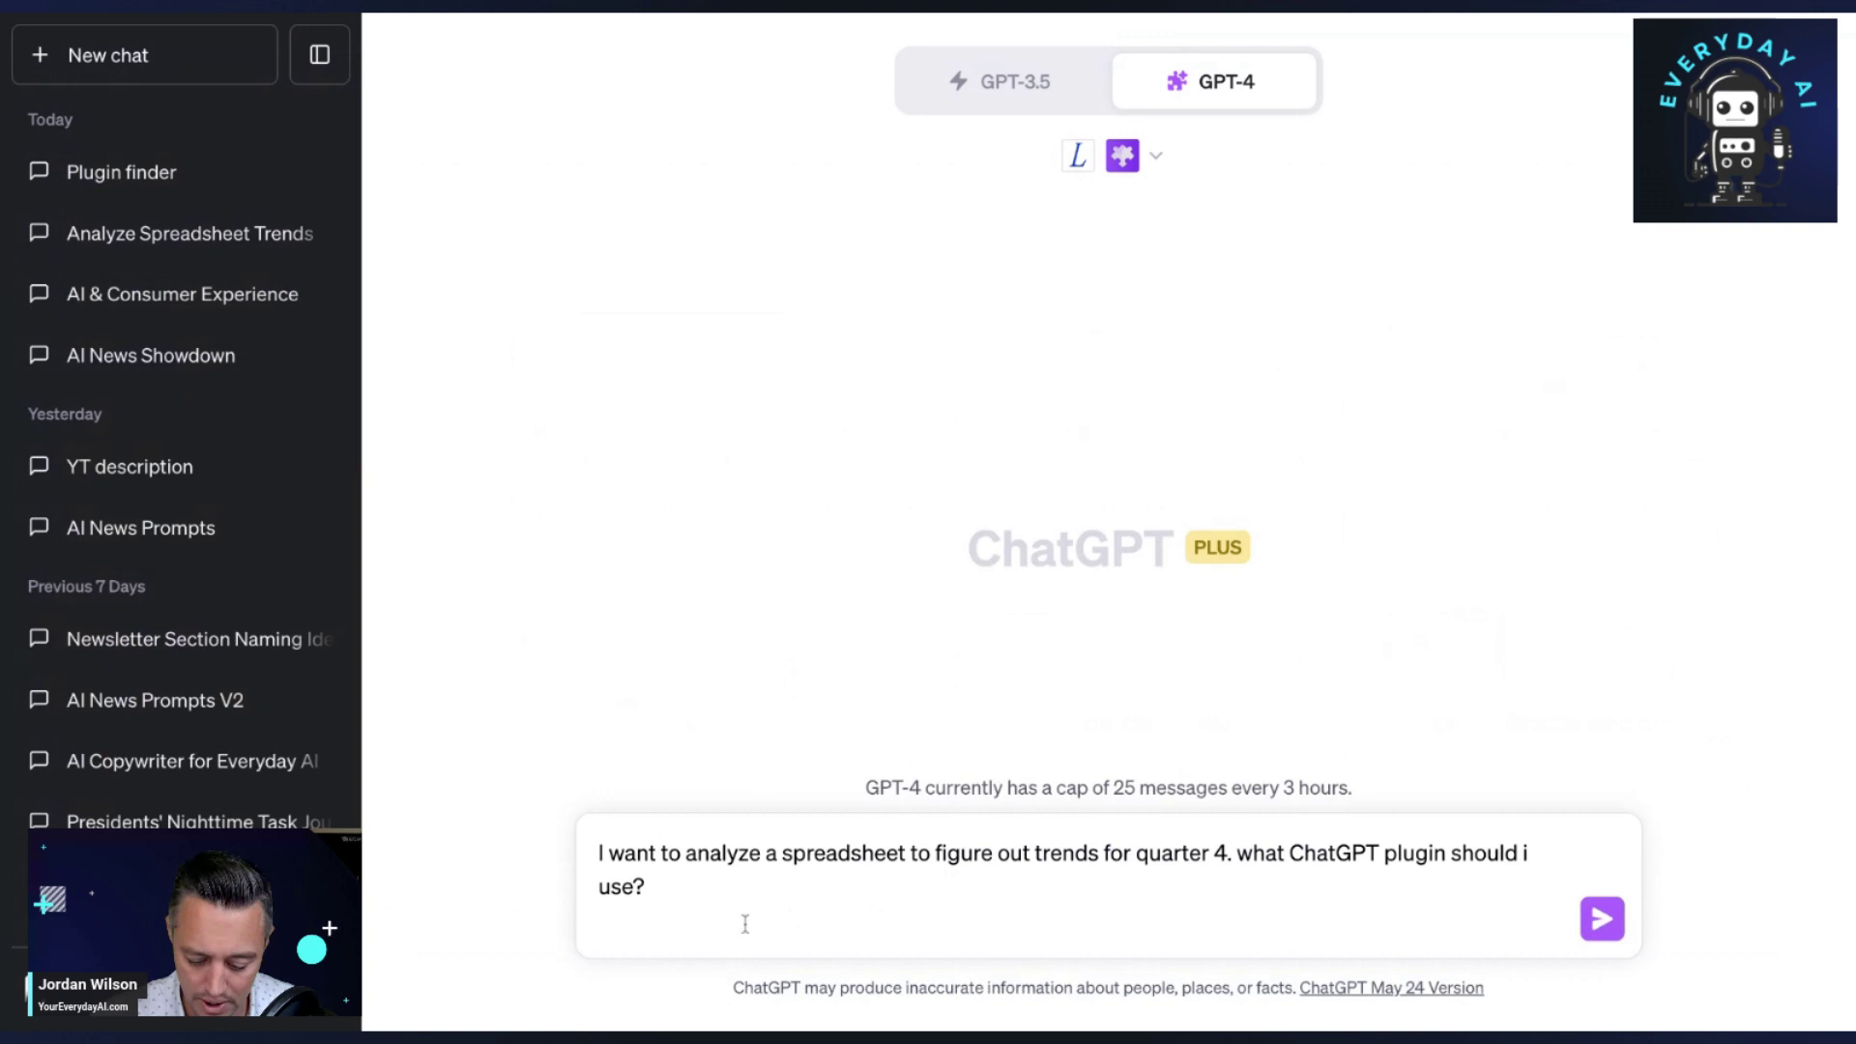
key(Return)
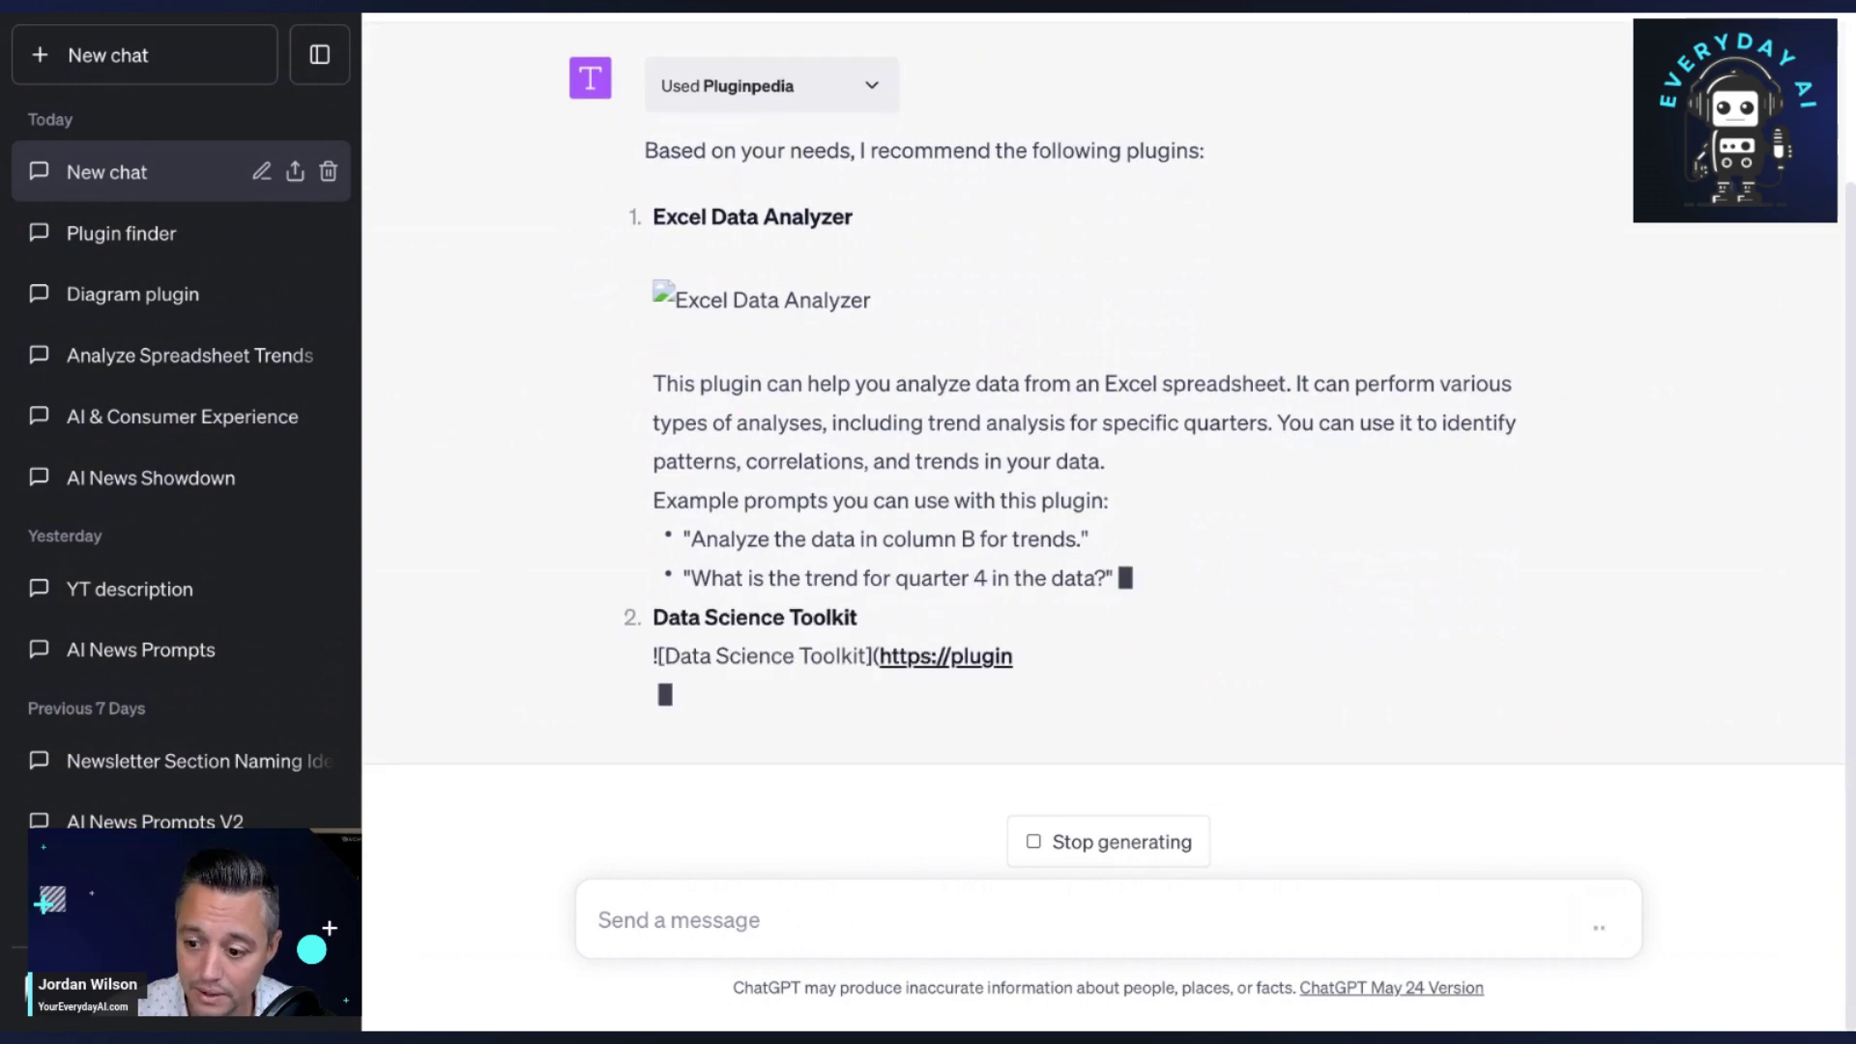
scroll(1102, 483, up, 4)
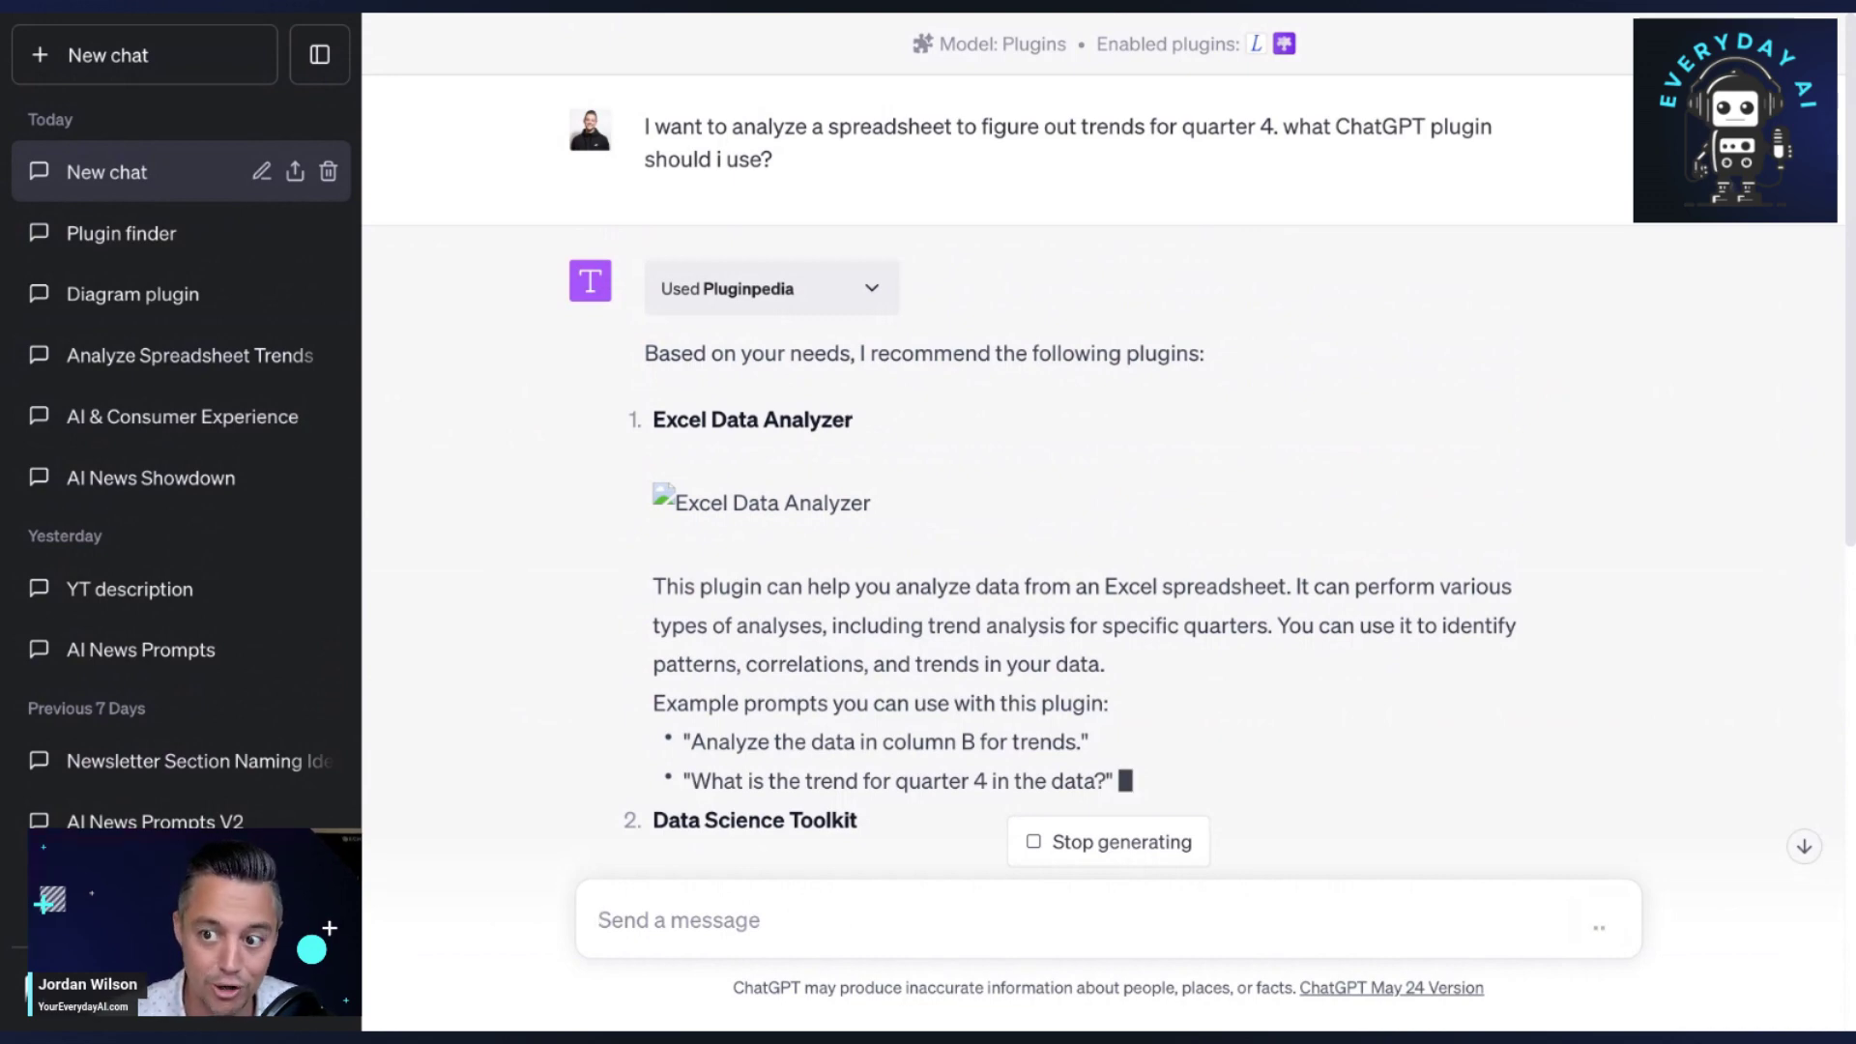
scroll(878, 502, down, 10)
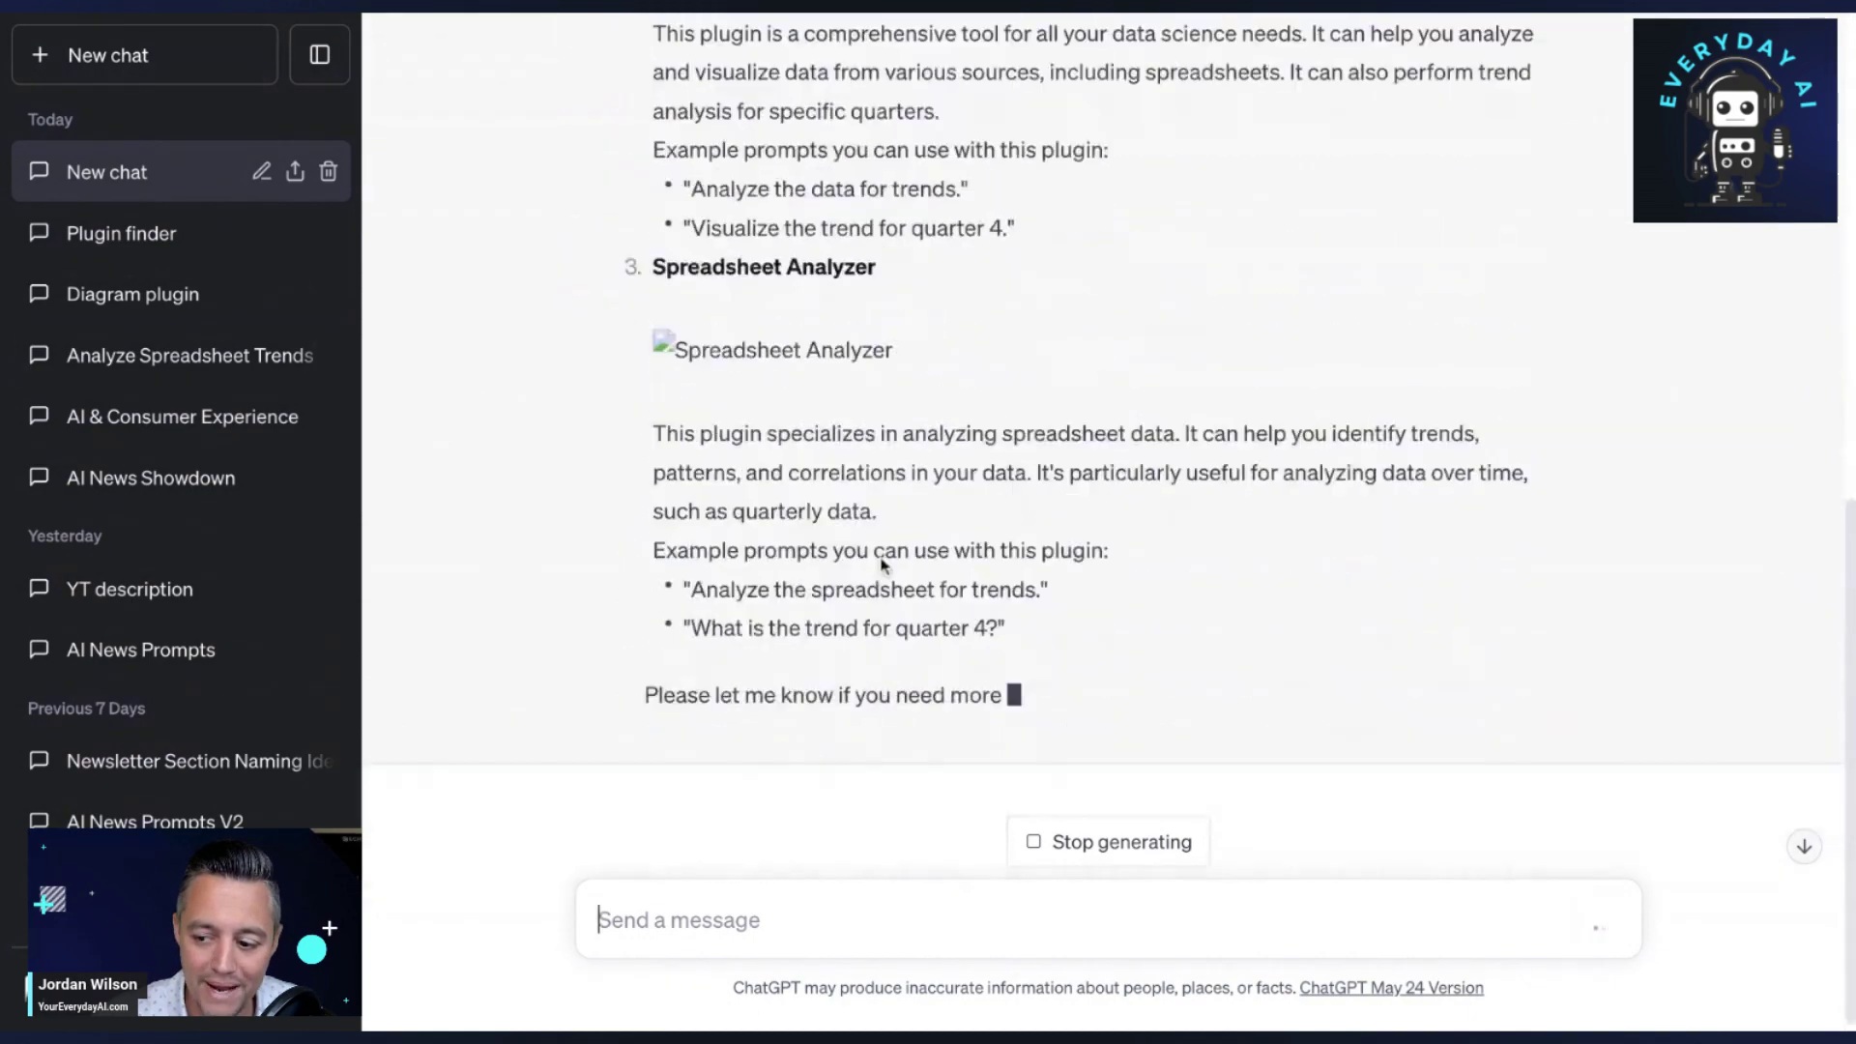
scroll(1010, 674, up, 10)
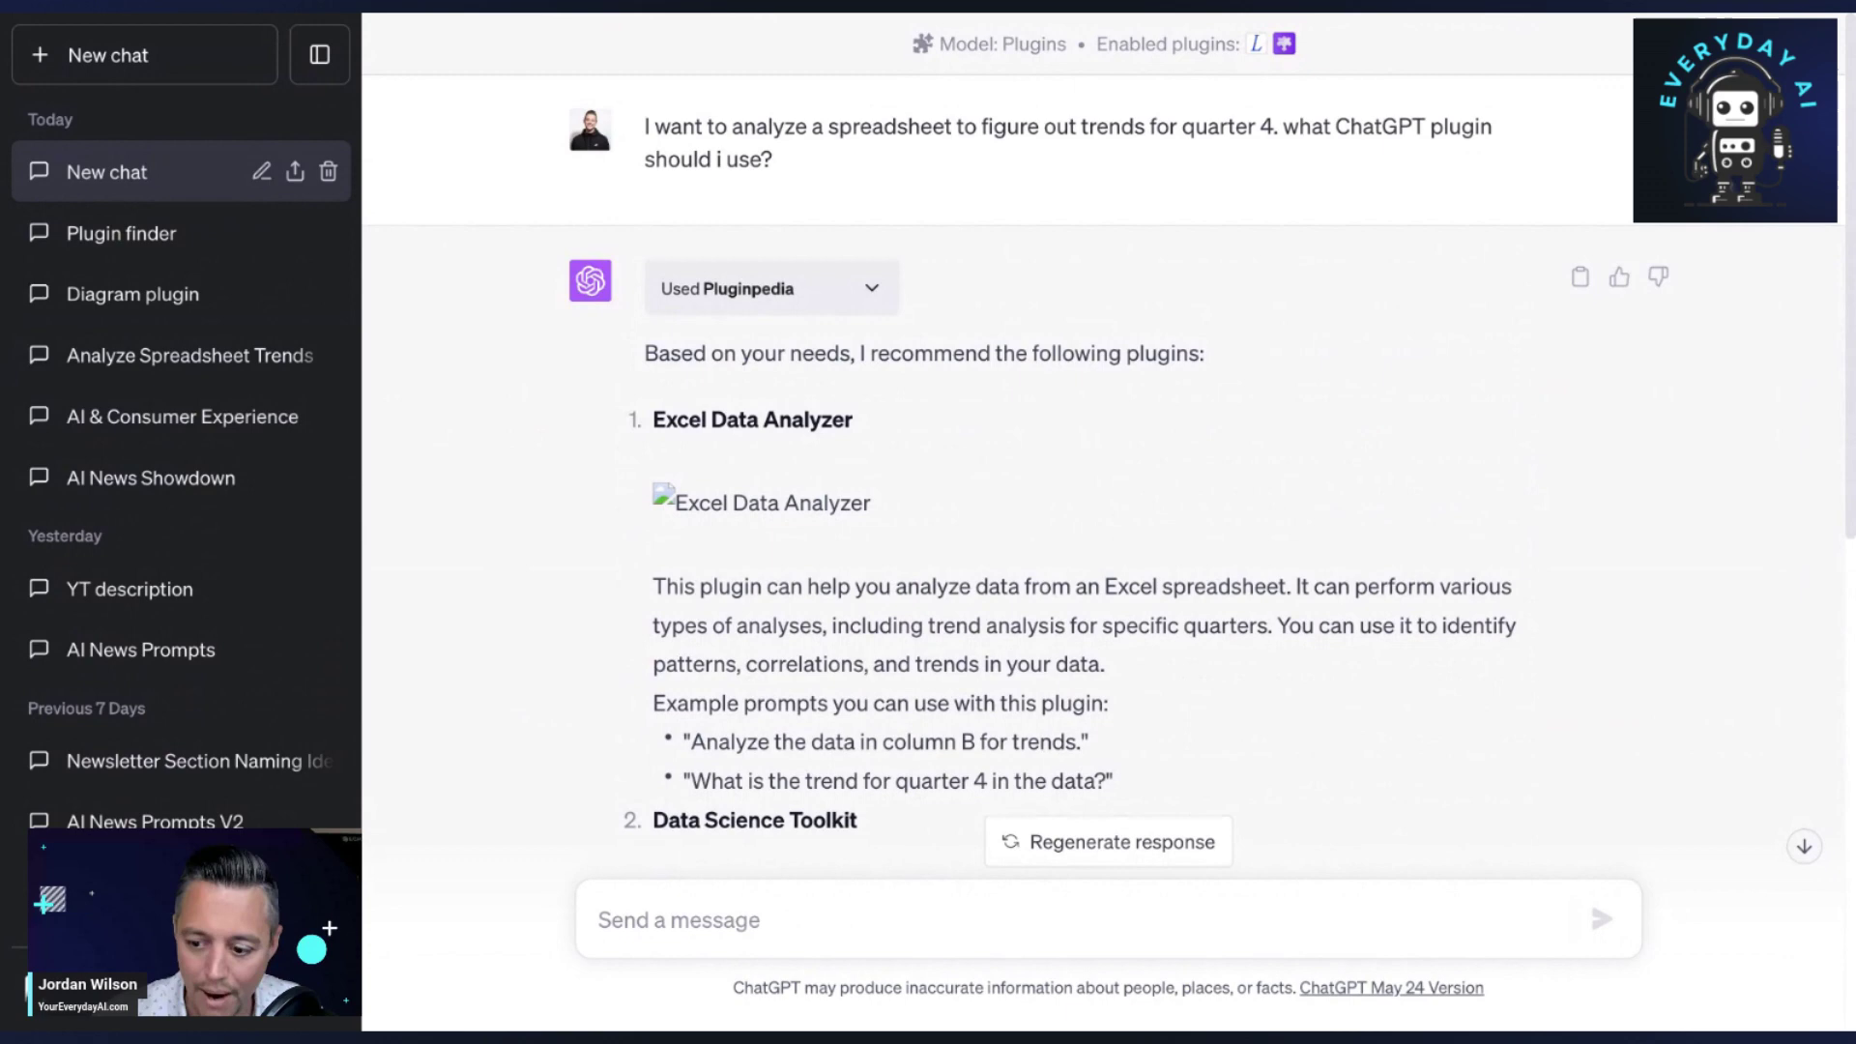
scroll(909, 638, down, 10)
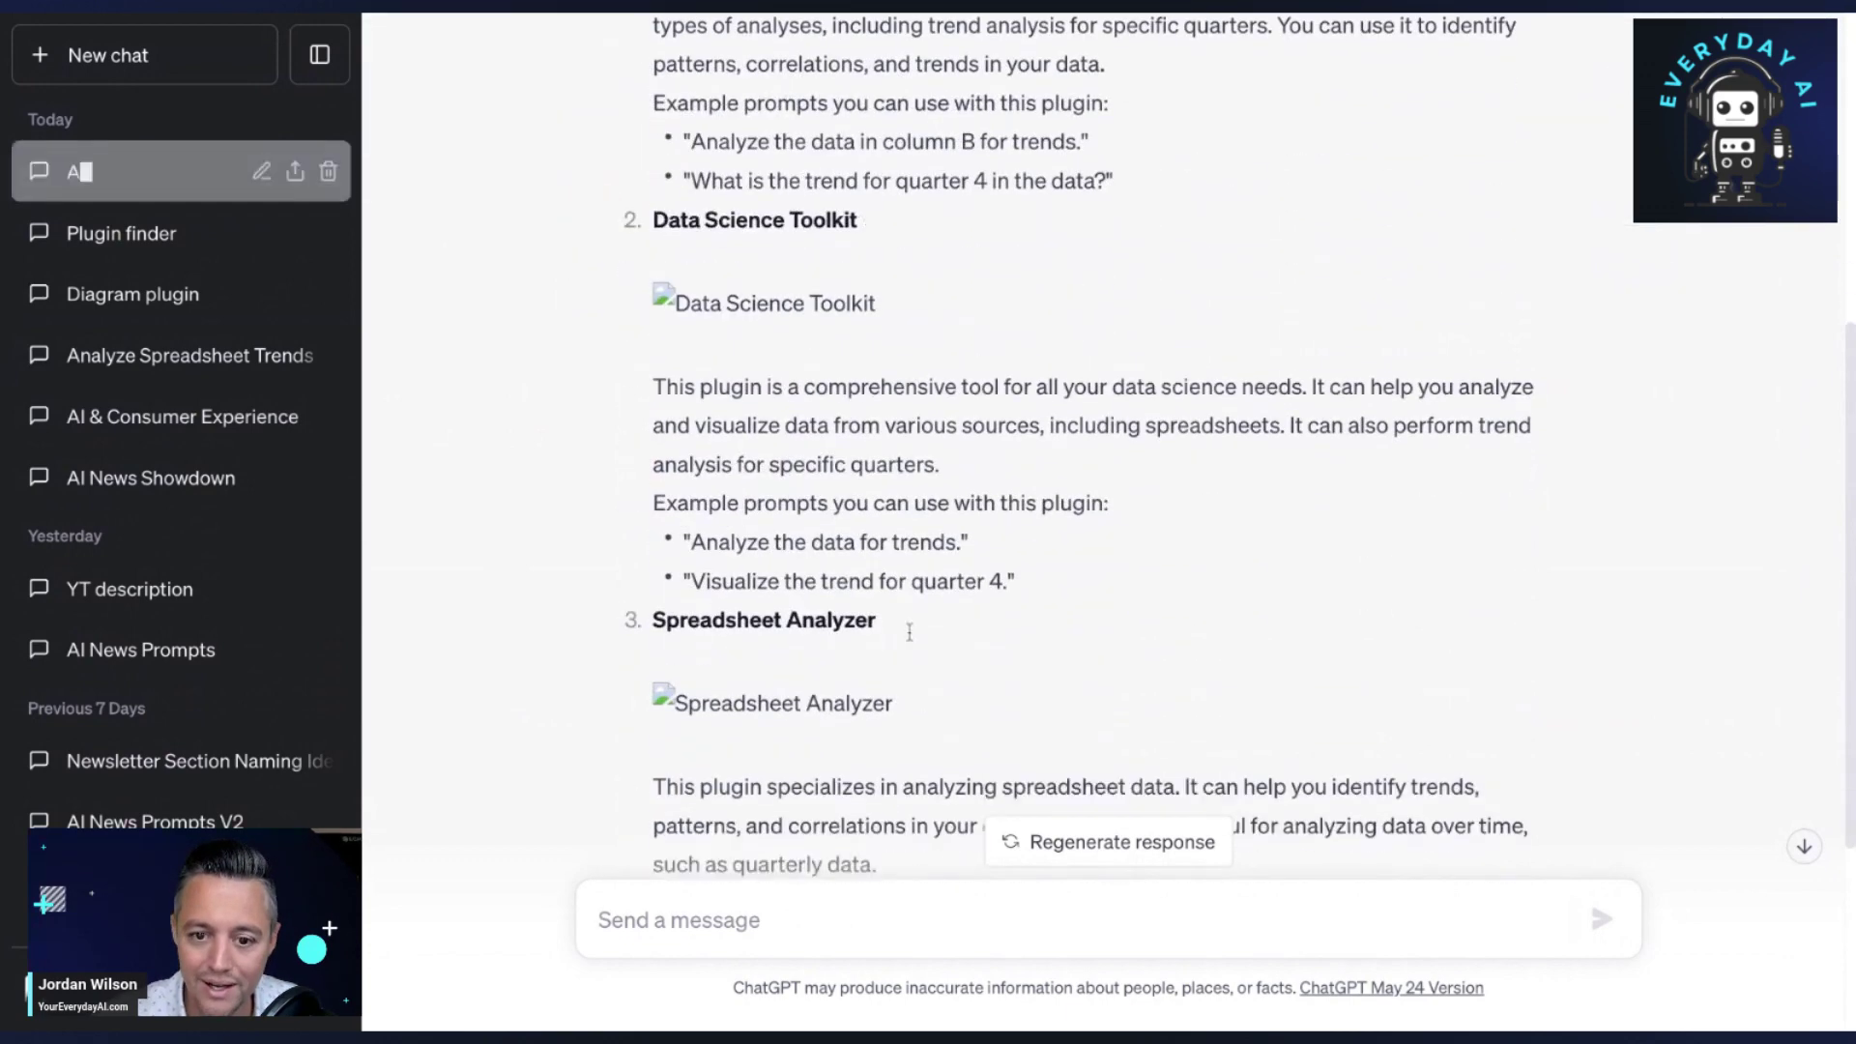
scroll(909, 638, down, 1)
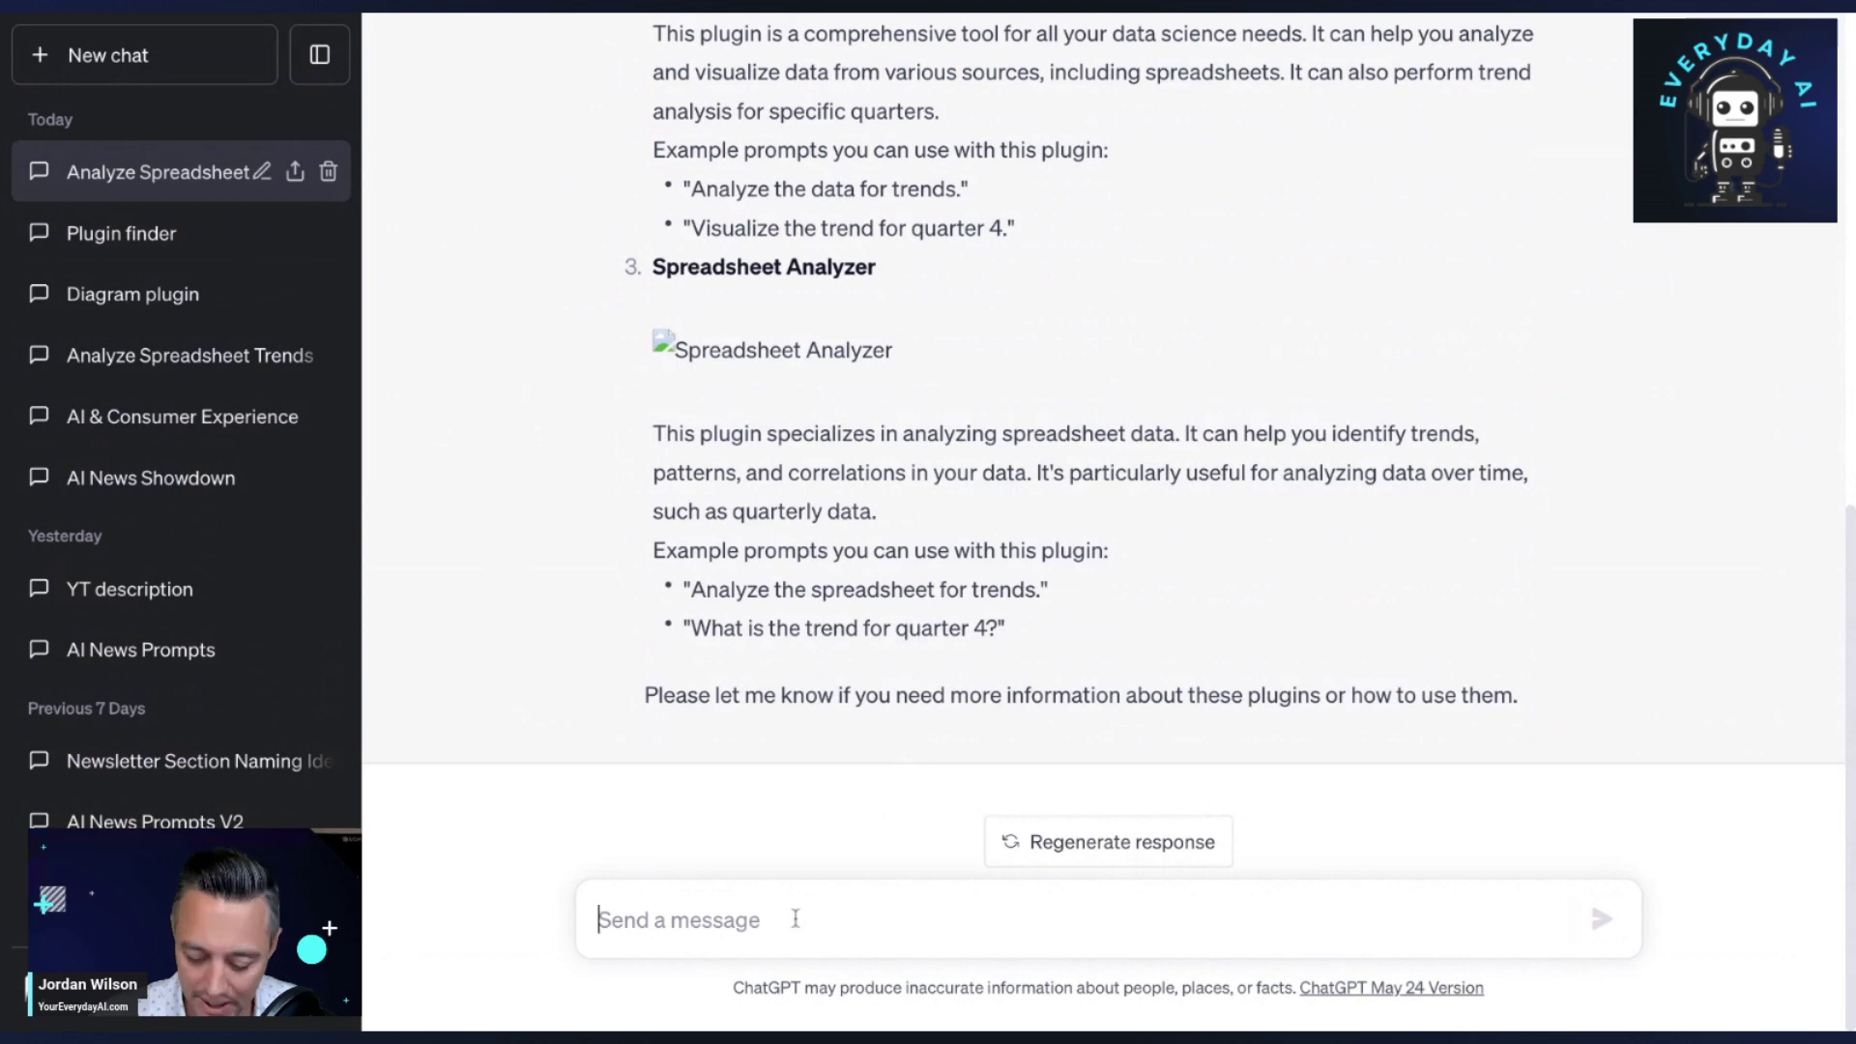
Ask which plugin makes a graphic from text, note daigr.am, then stop the reply generating.
text(I want to create a graphic based off a text description. What chatgpt plugin should I use?)
key(Return)
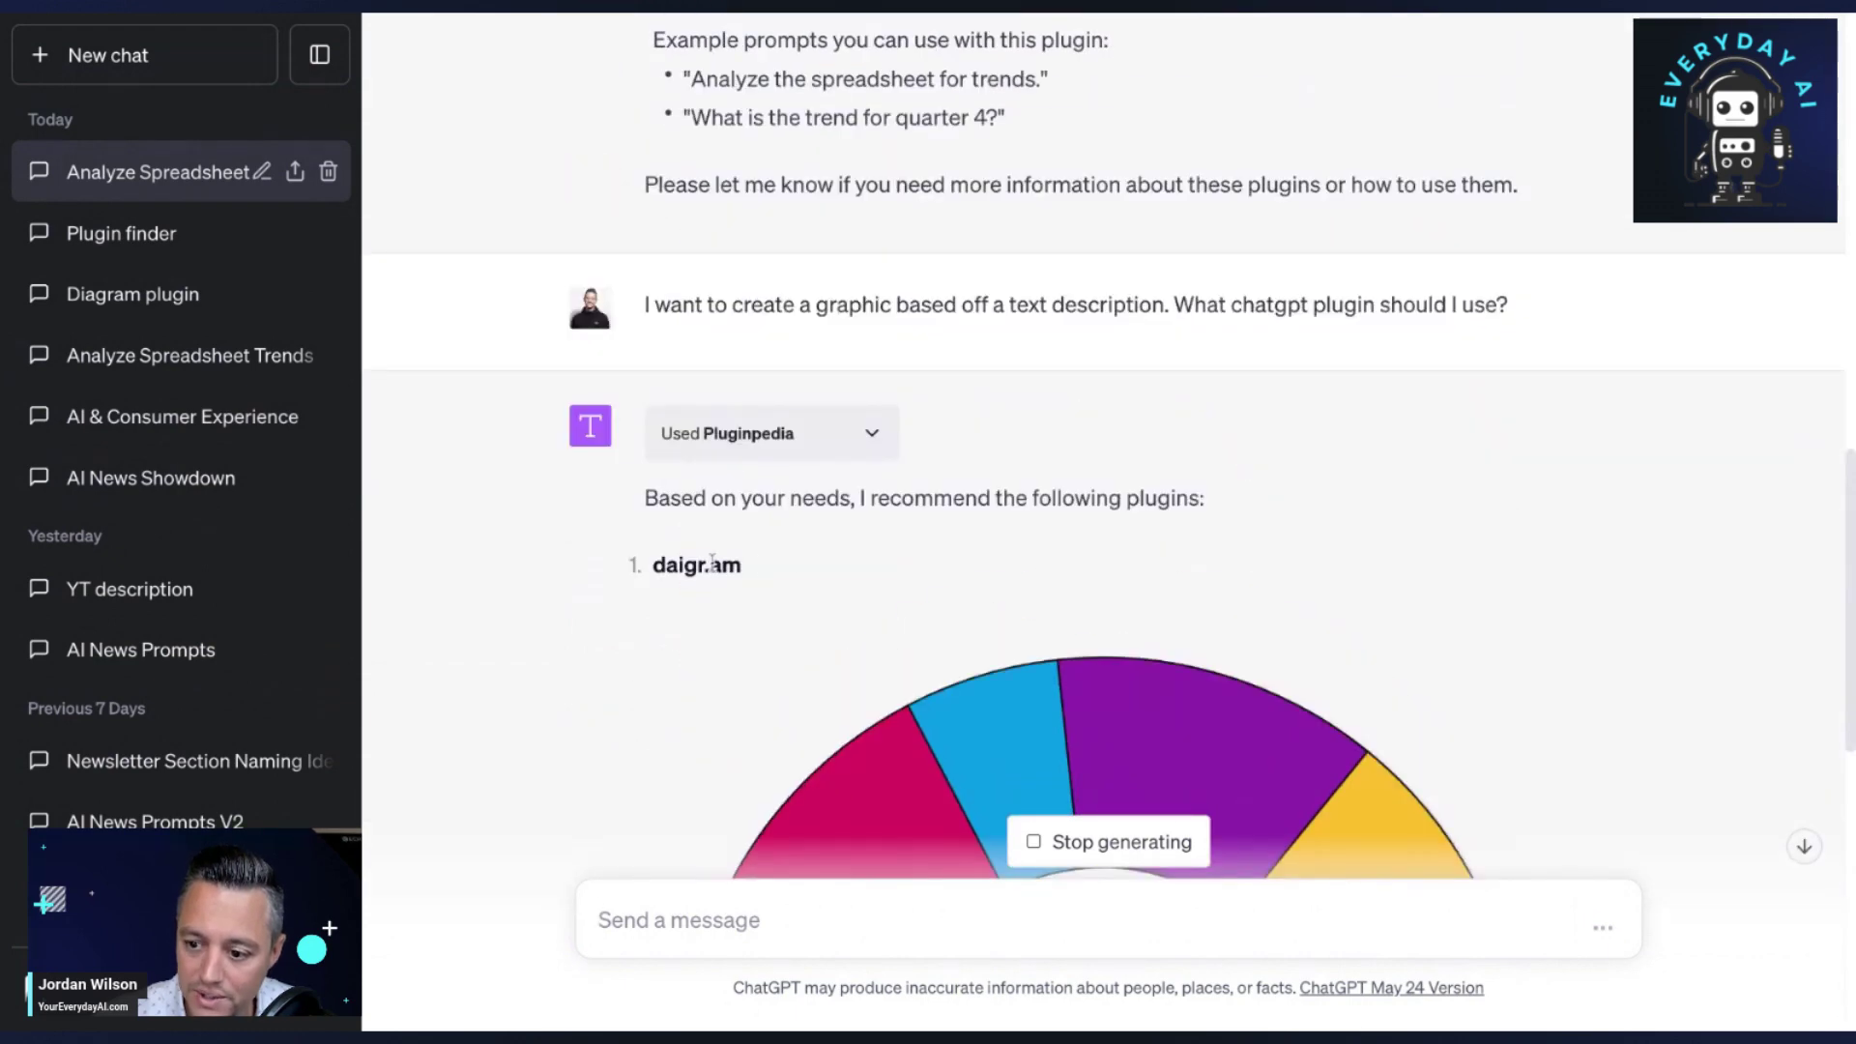
double_click(757, 567)
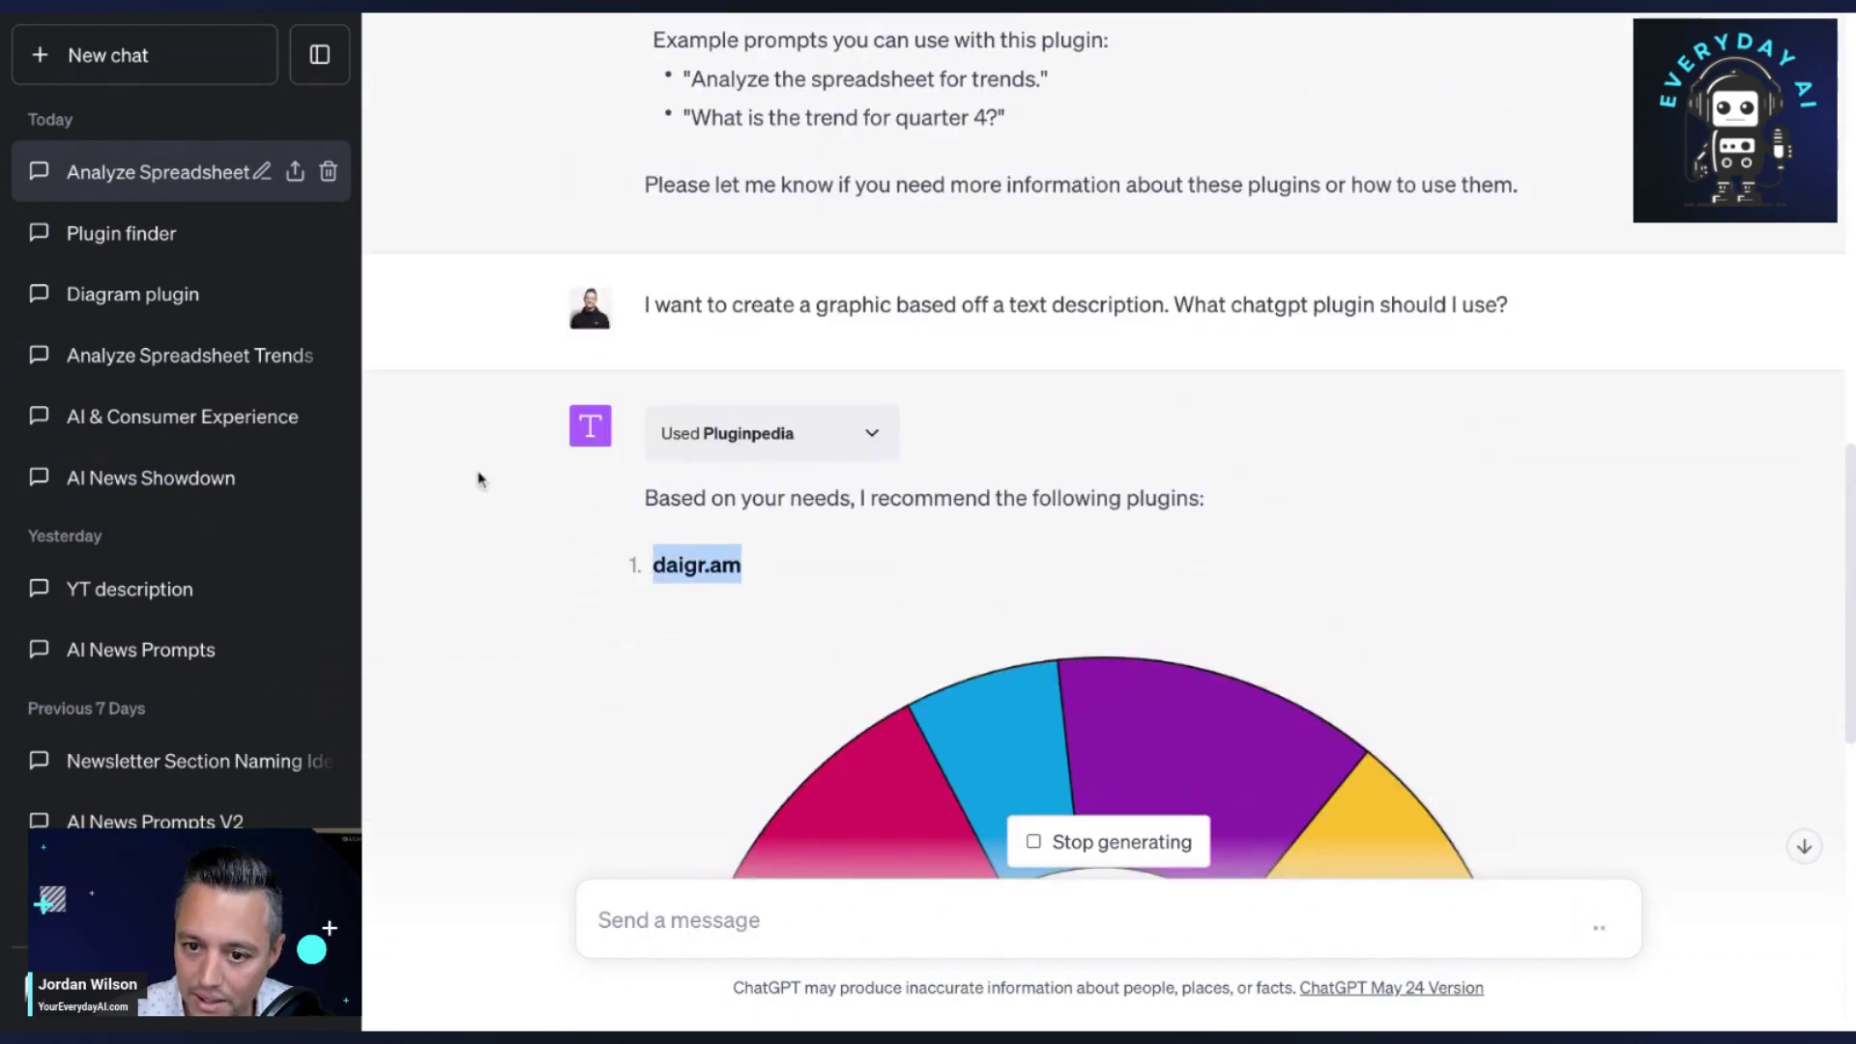
click(406, 495)
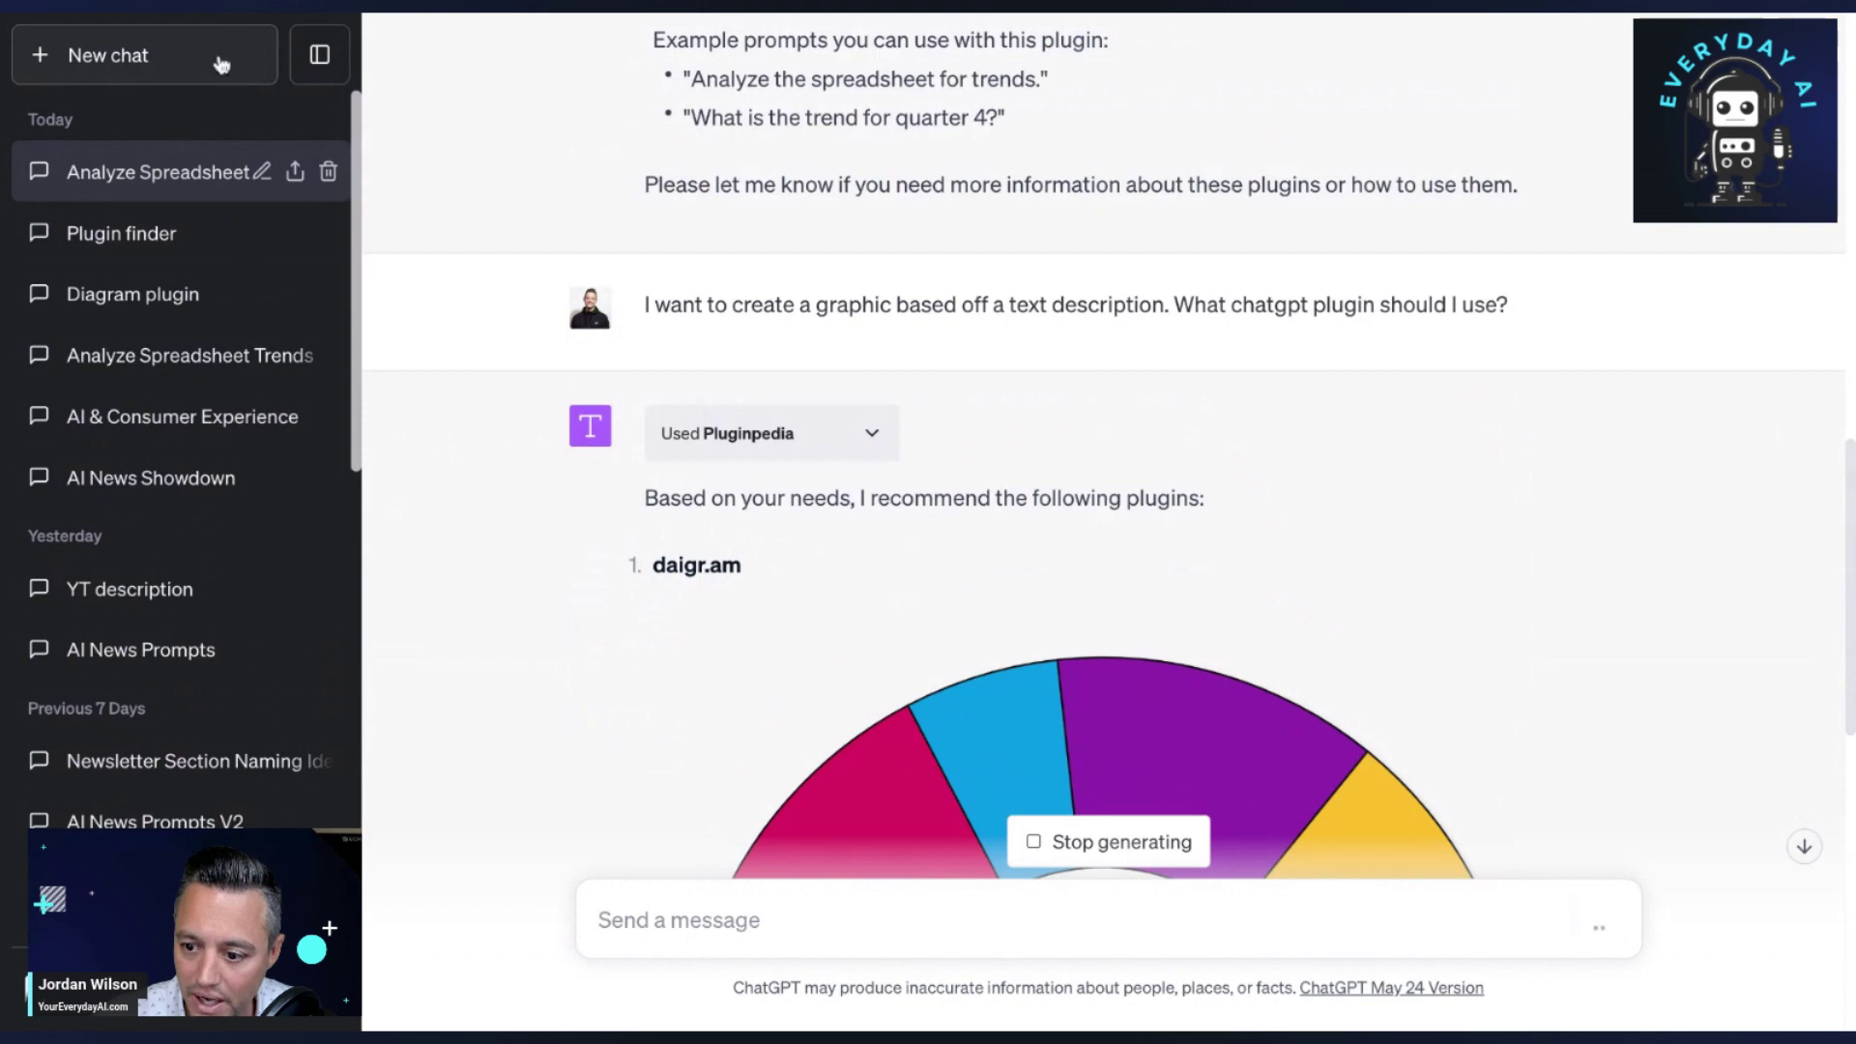
scroll(895, 381, down, 7)
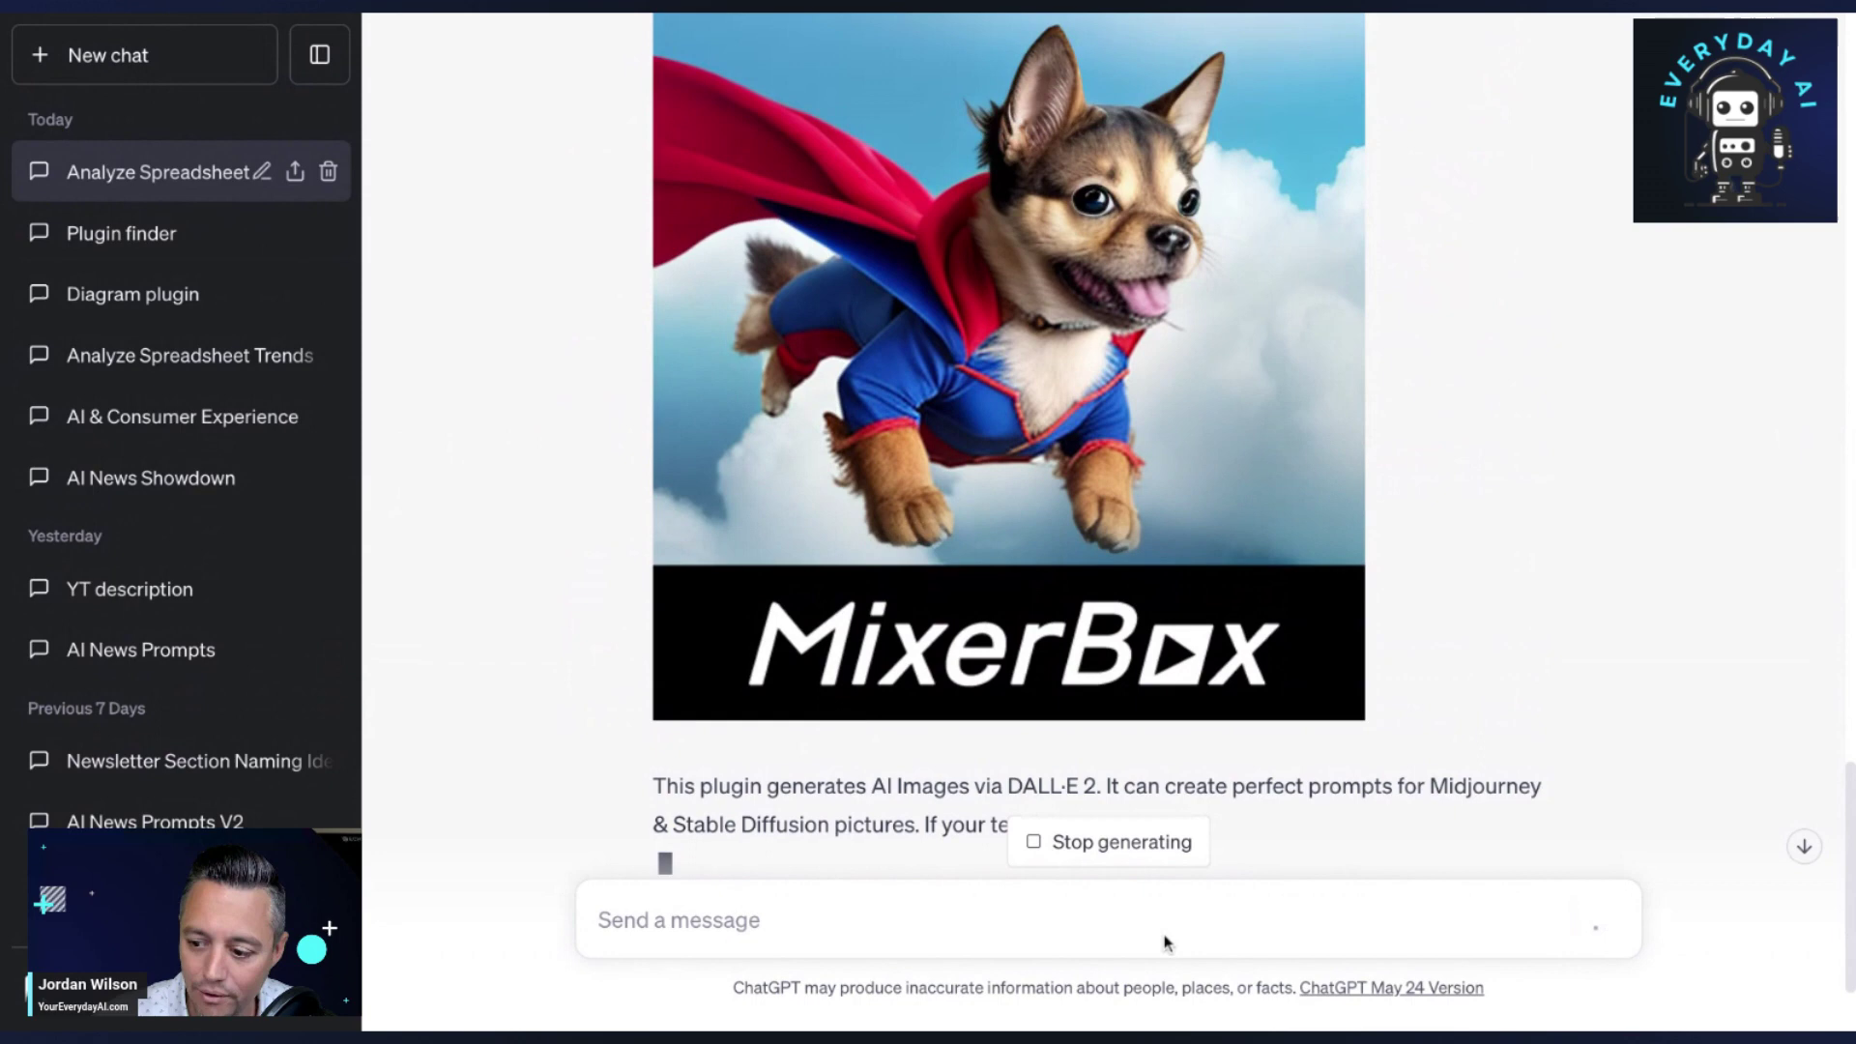
click(1098, 848)
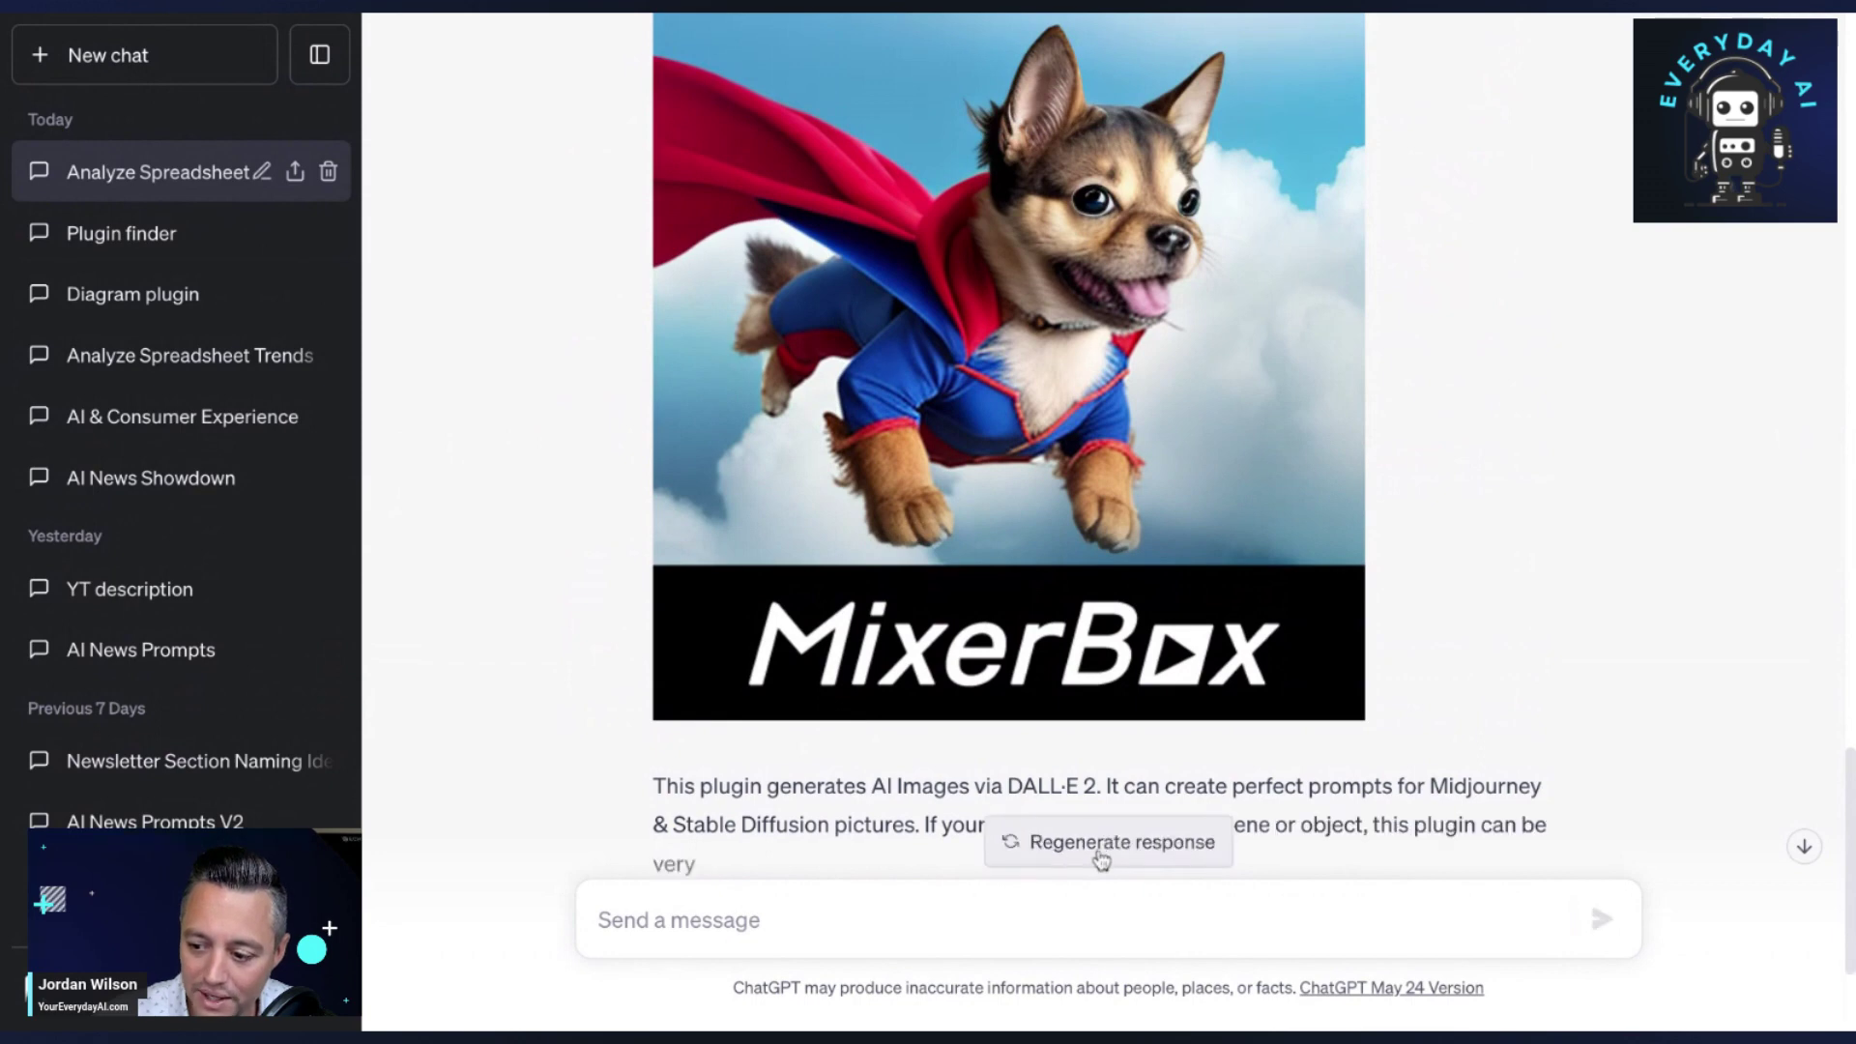
Start a new GPT-4 Plugins chat and search the Plugin store for daigr.am.
click(188, 61)
click(1243, 83)
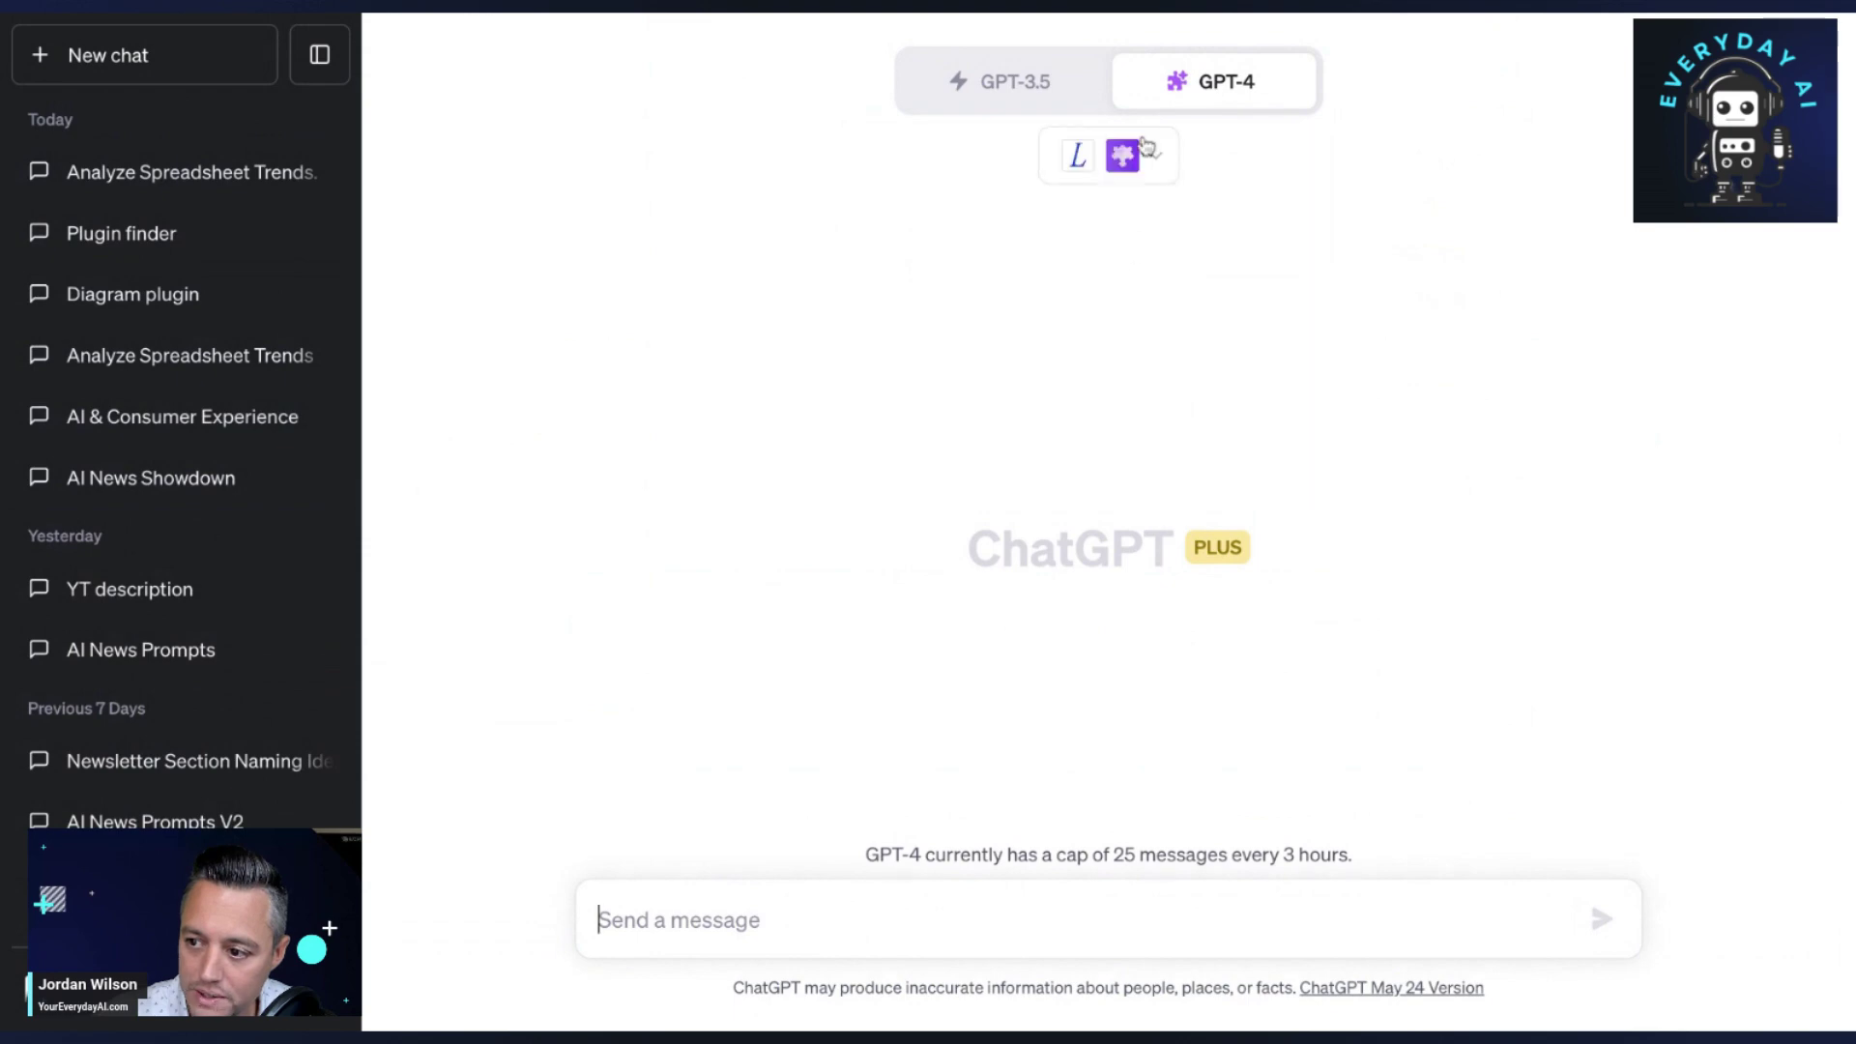
click(1135, 154)
scroll(1101, 367, down, 5)
click(1069, 508)
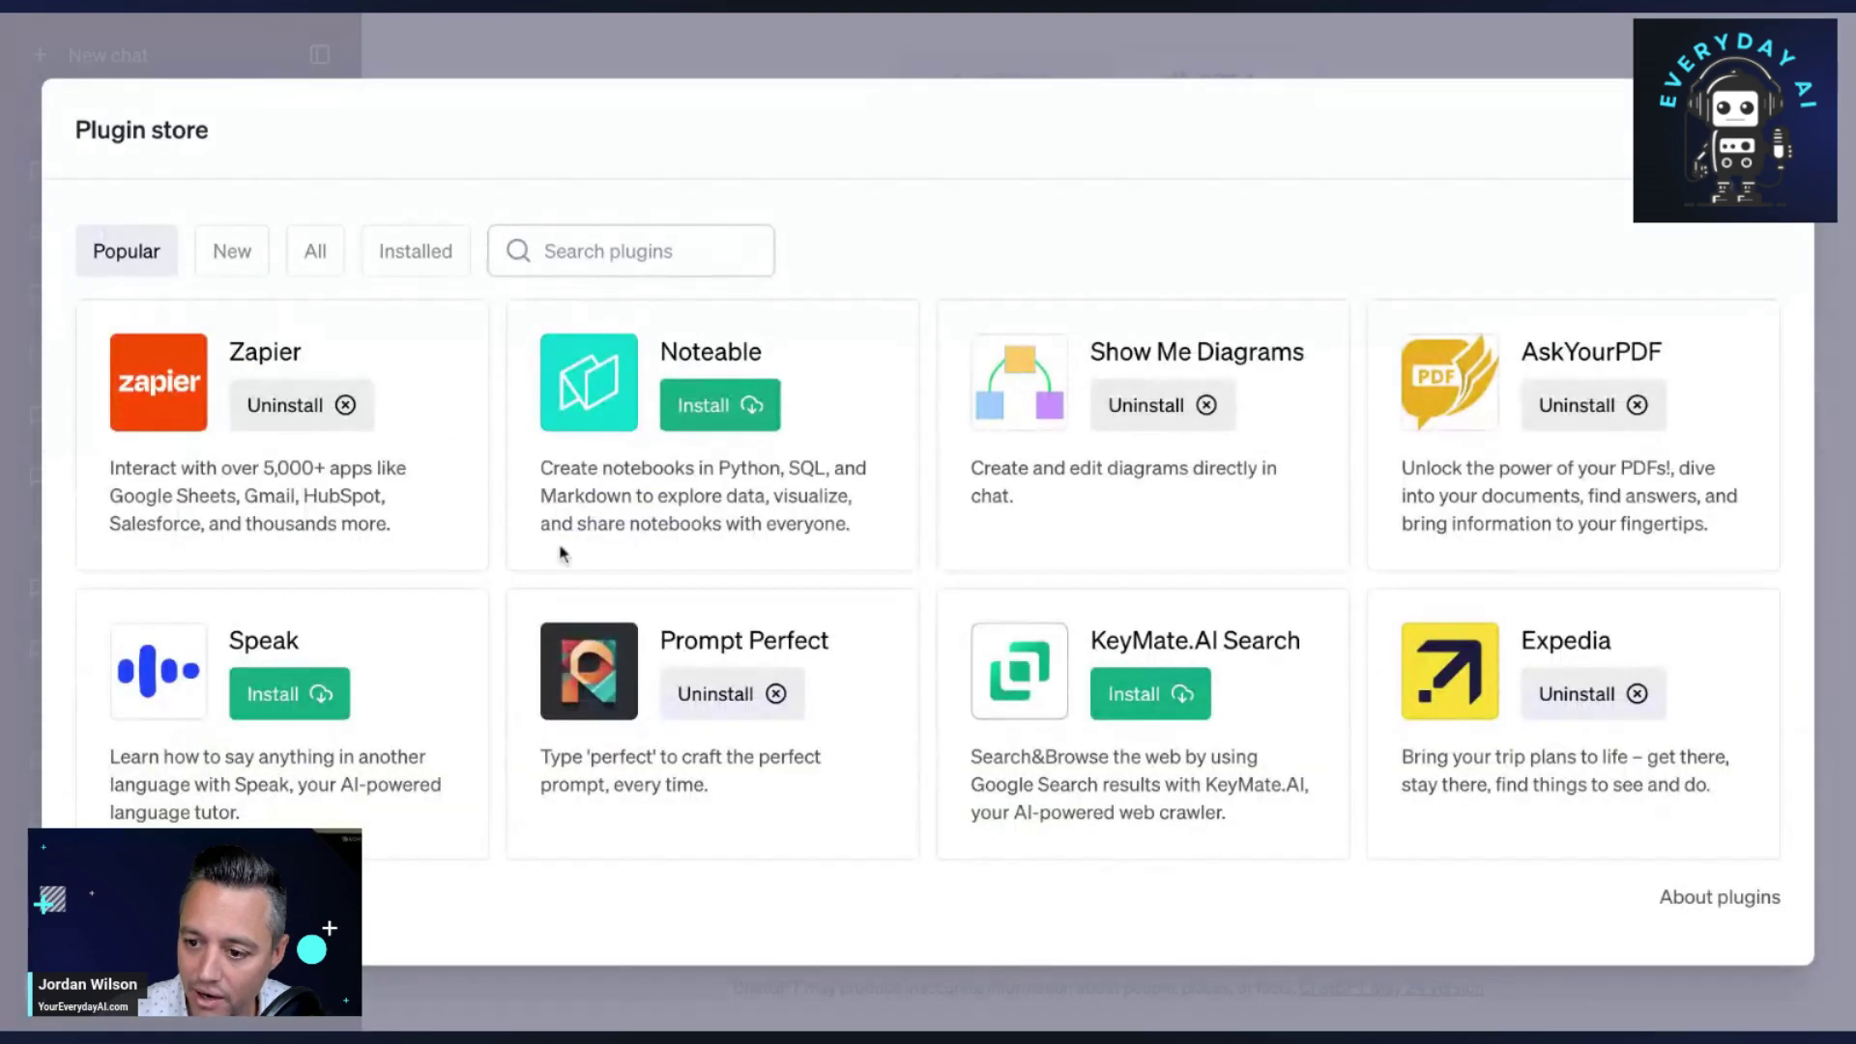
click(592, 247)
text(daigr.am)
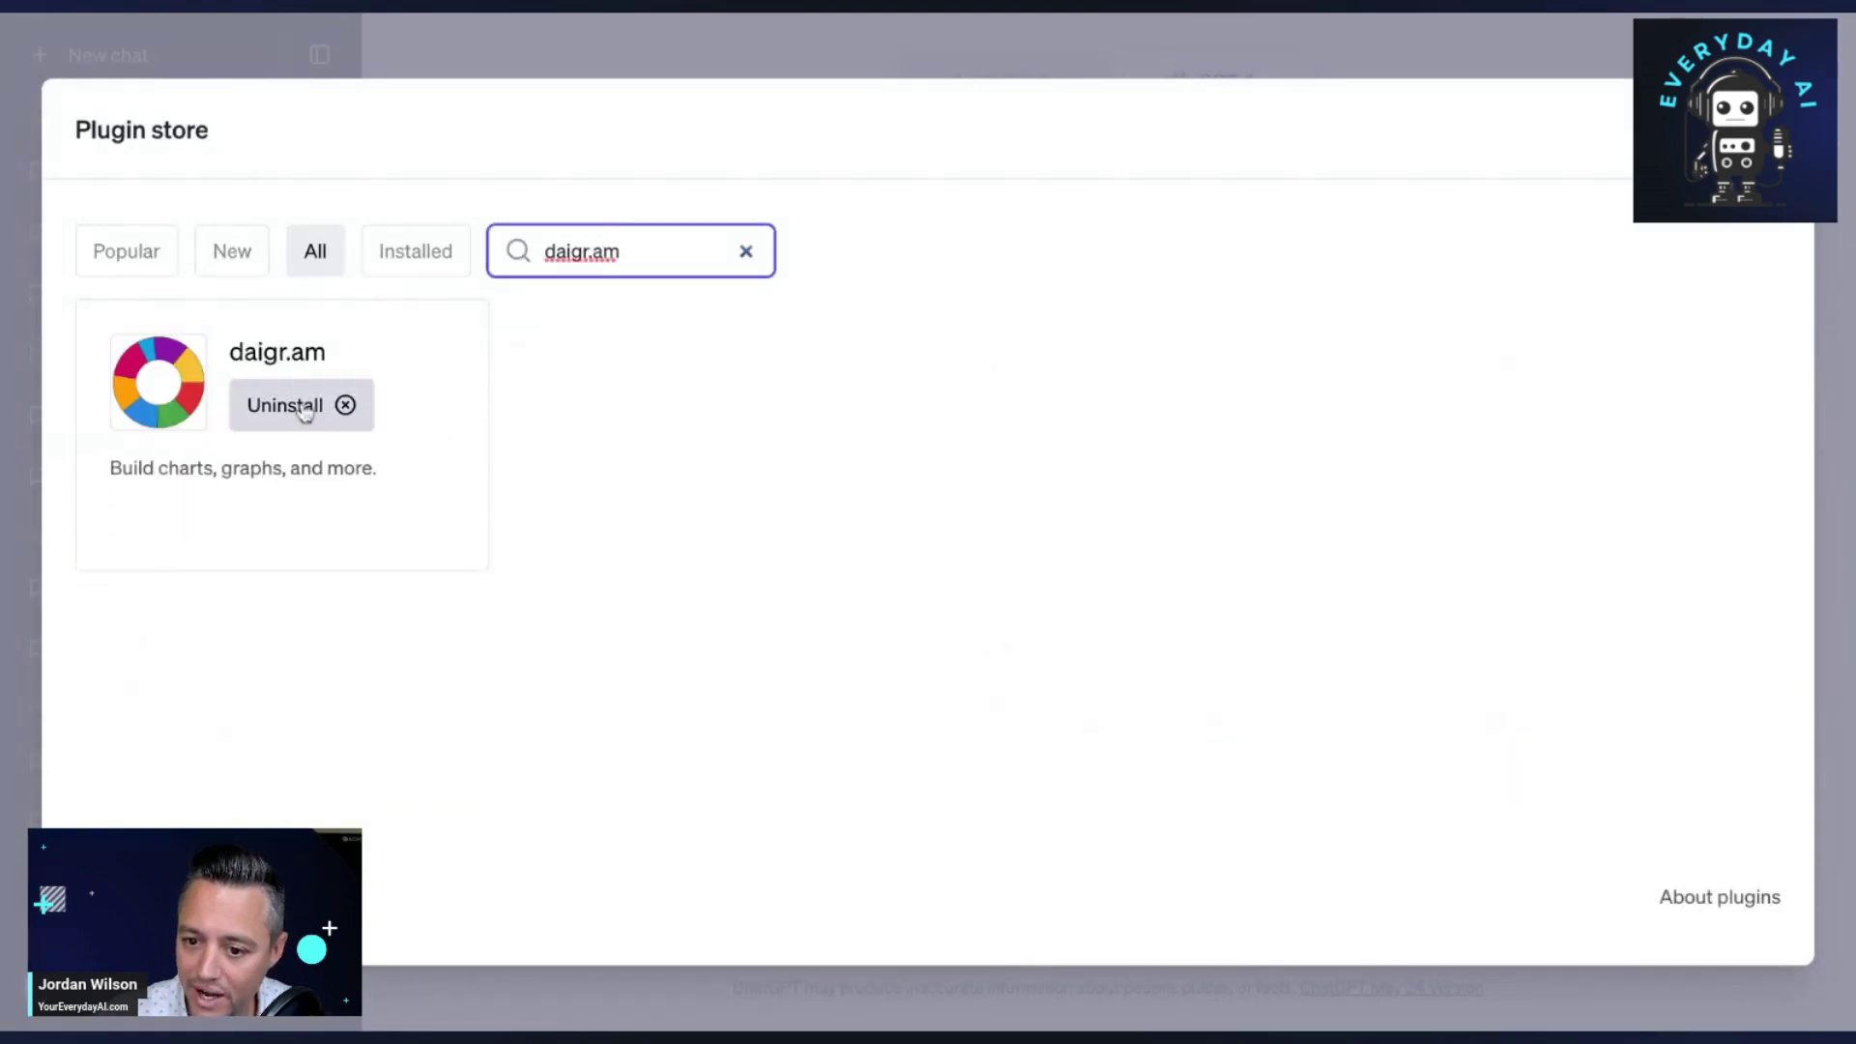
click(1779, 130)
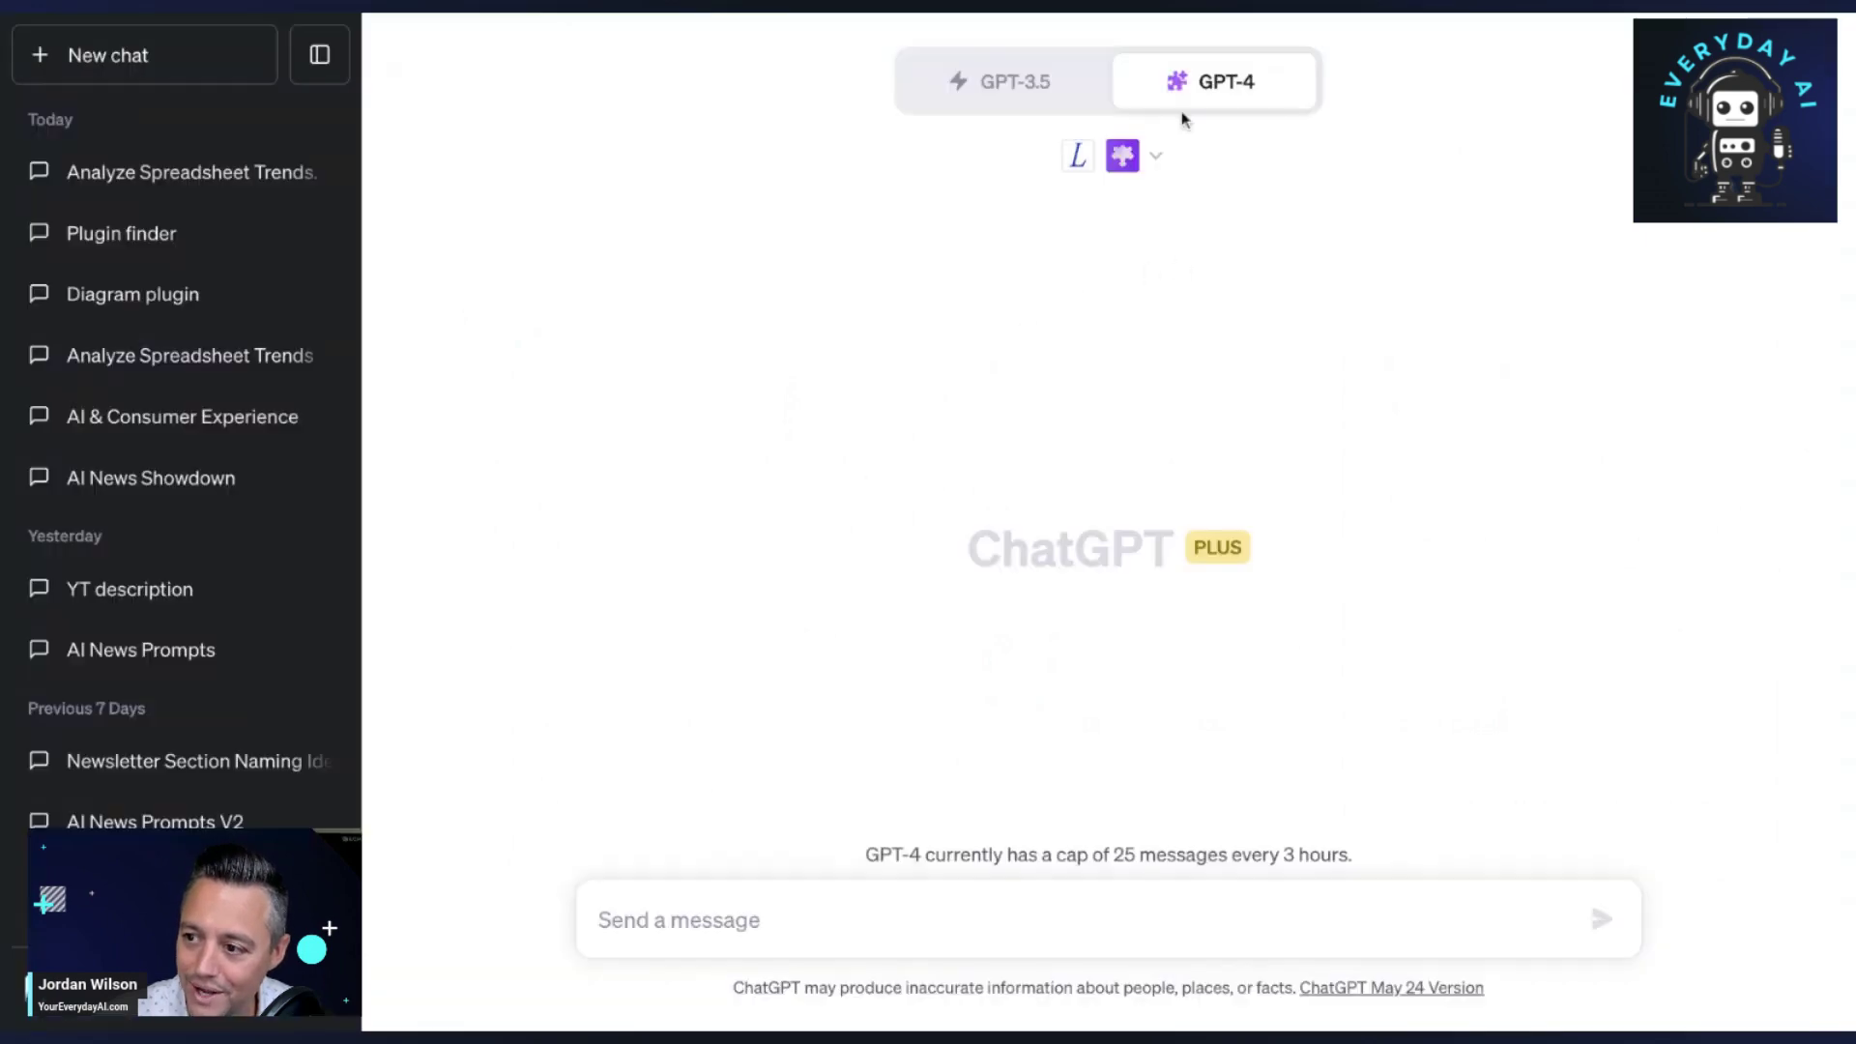
Disable PlugFinder and Pluginpedia and enable daigr.am in the plugin list.
click(1135, 163)
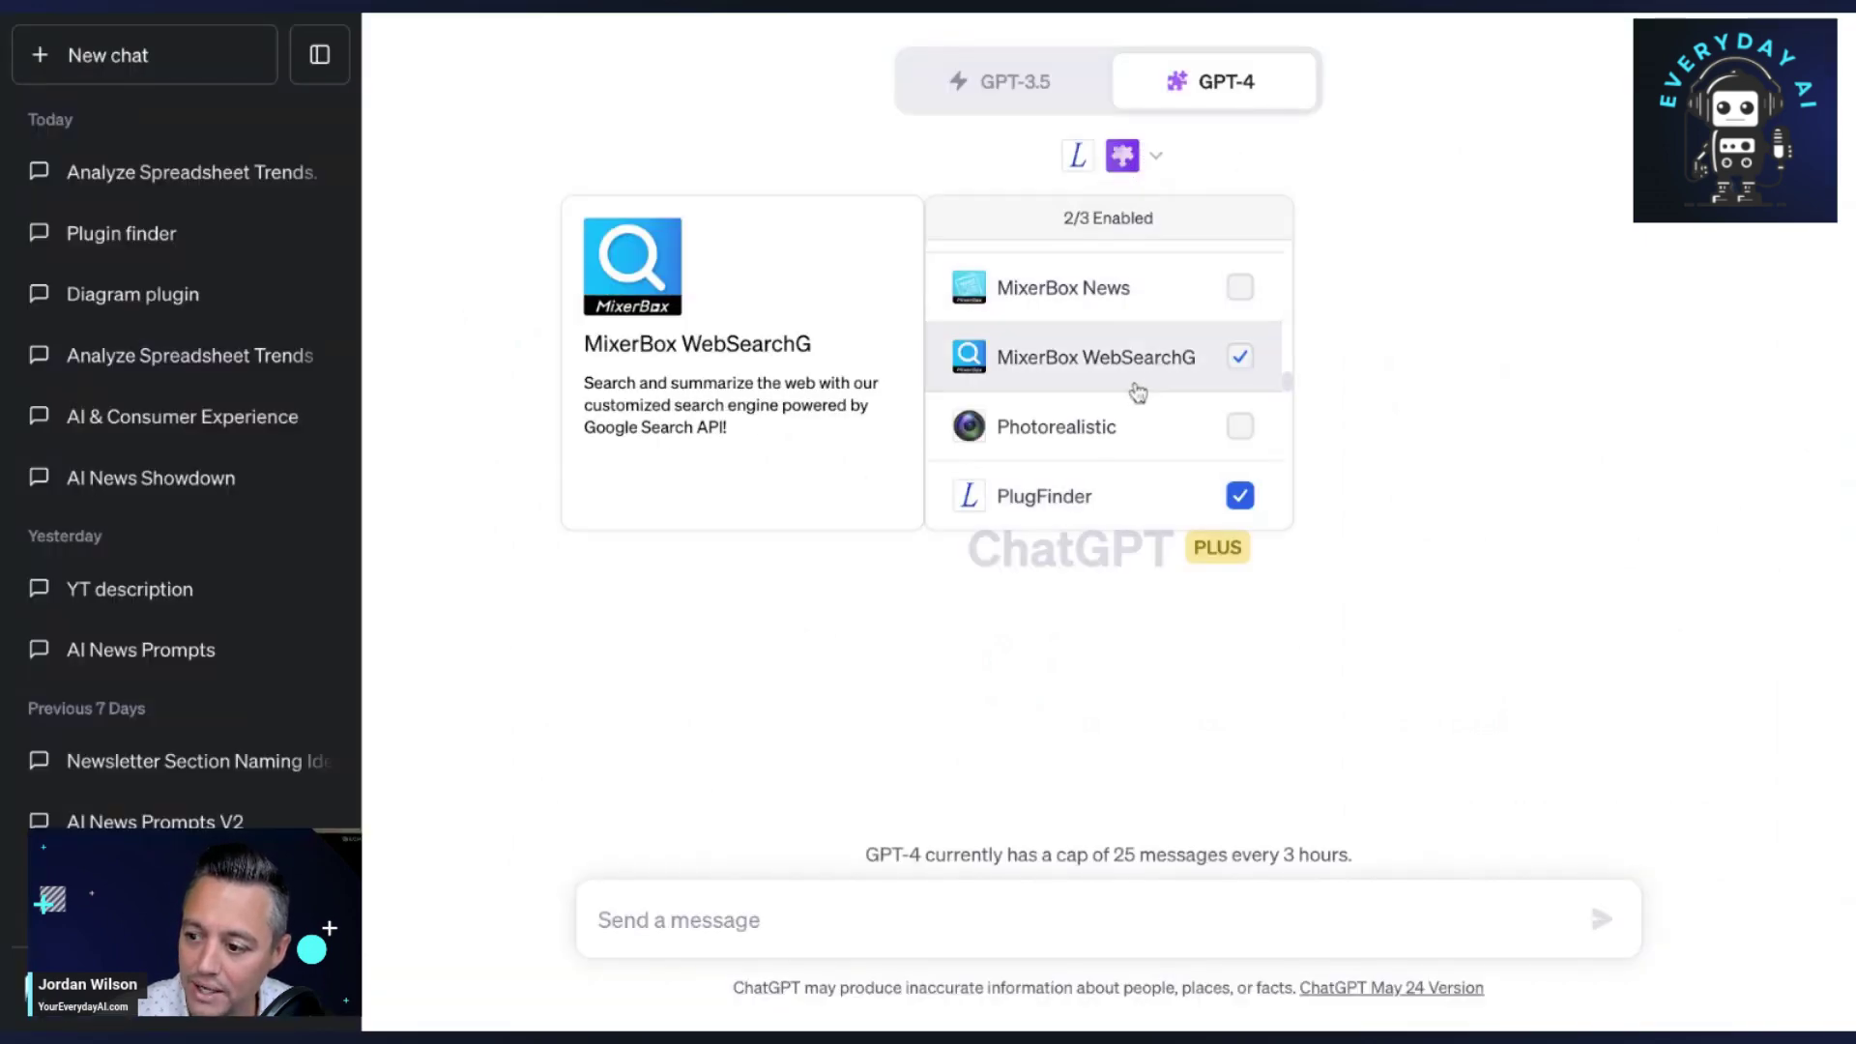
click(1240, 496)
scroll(1185, 419, down, 2)
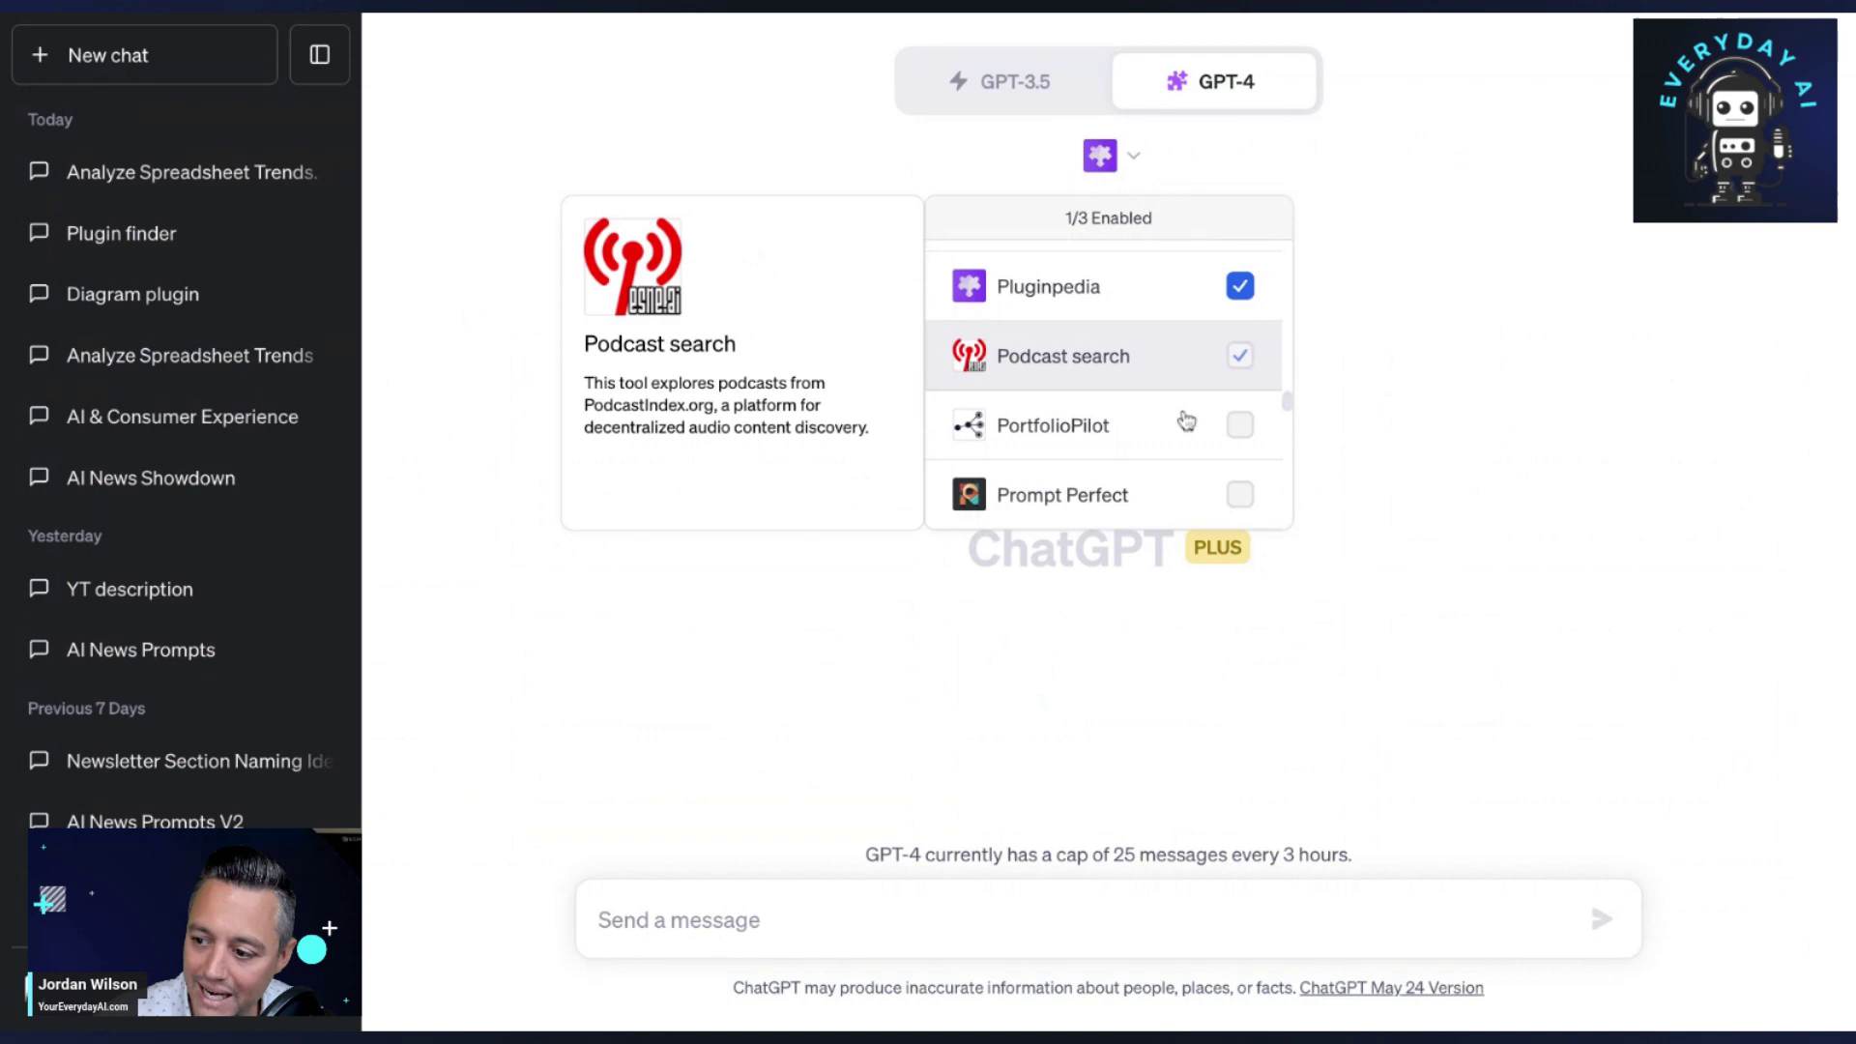
scroll(1185, 418, up, 2)
click(1241, 385)
scroll(1145, 394, down, 1)
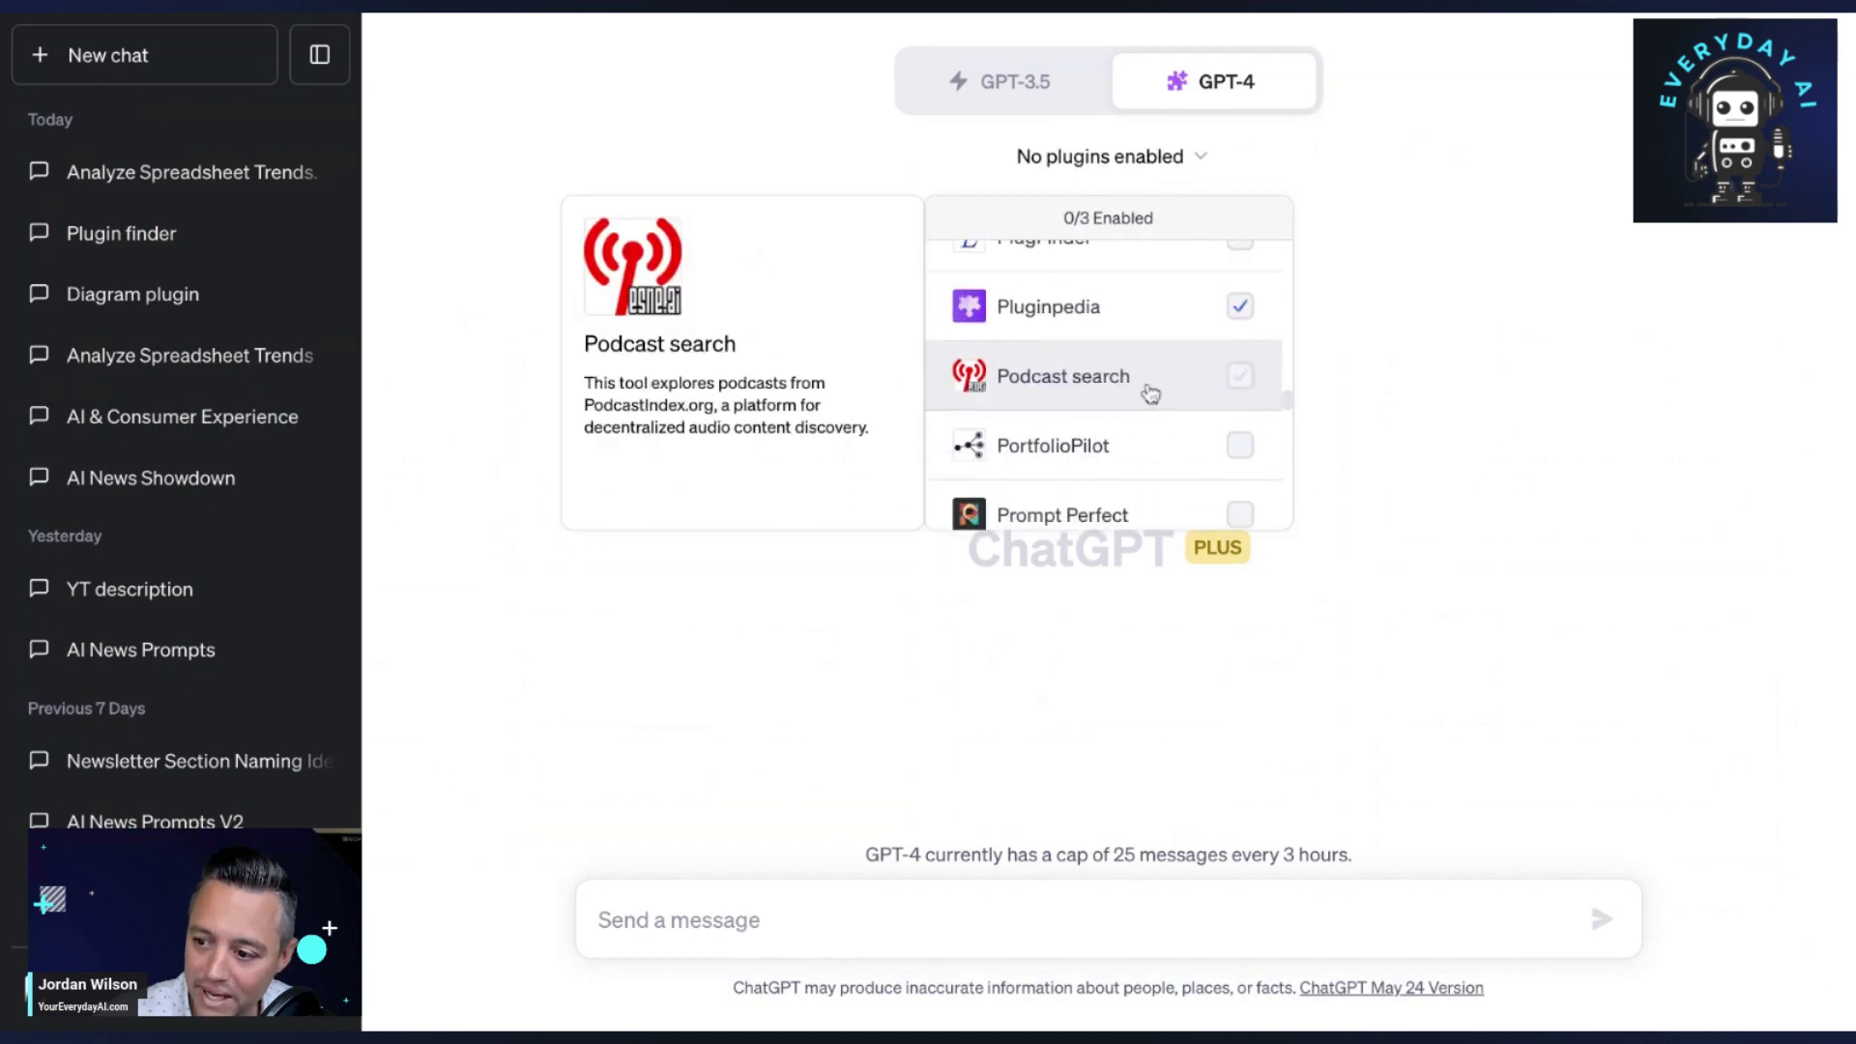
scroll(1145, 393, up, 1)
scroll(1146, 393, down, 3)
scroll(1150, 396, down, 2)
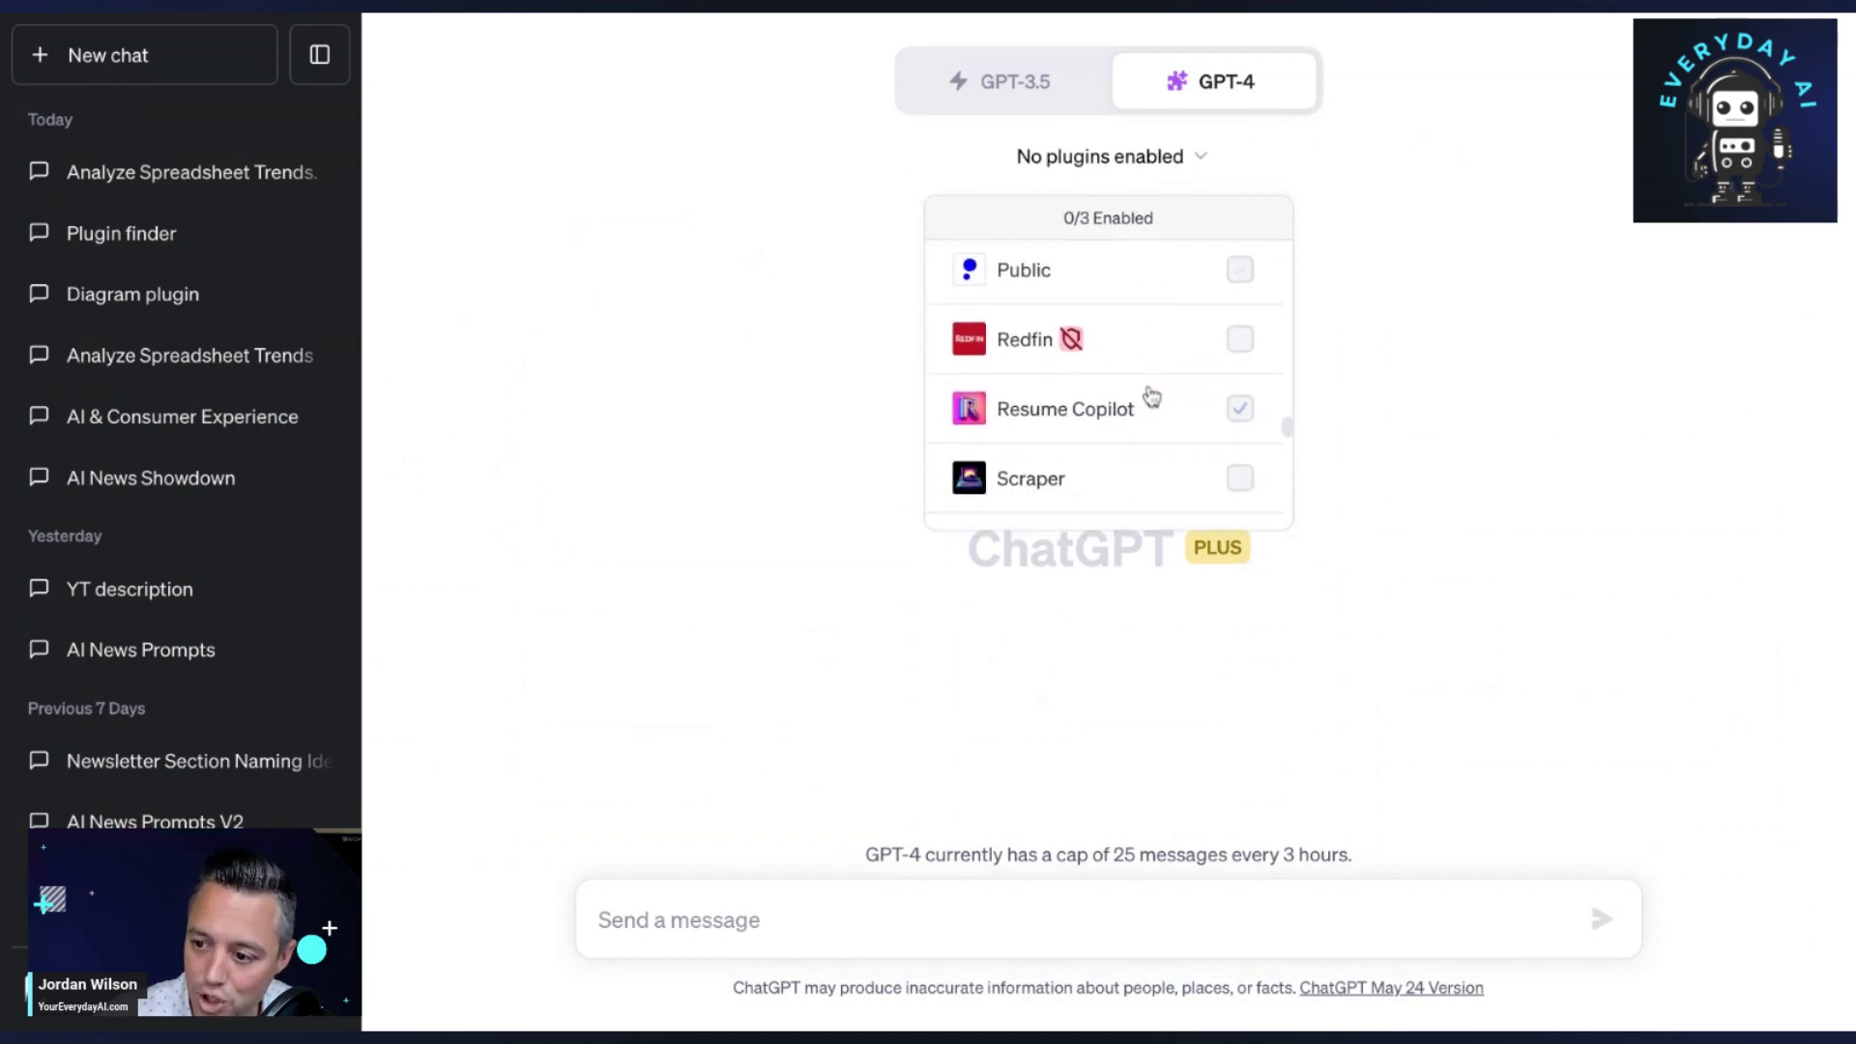
scroll(1148, 398, up, 10)
scroll(1143, 425, up, 5)
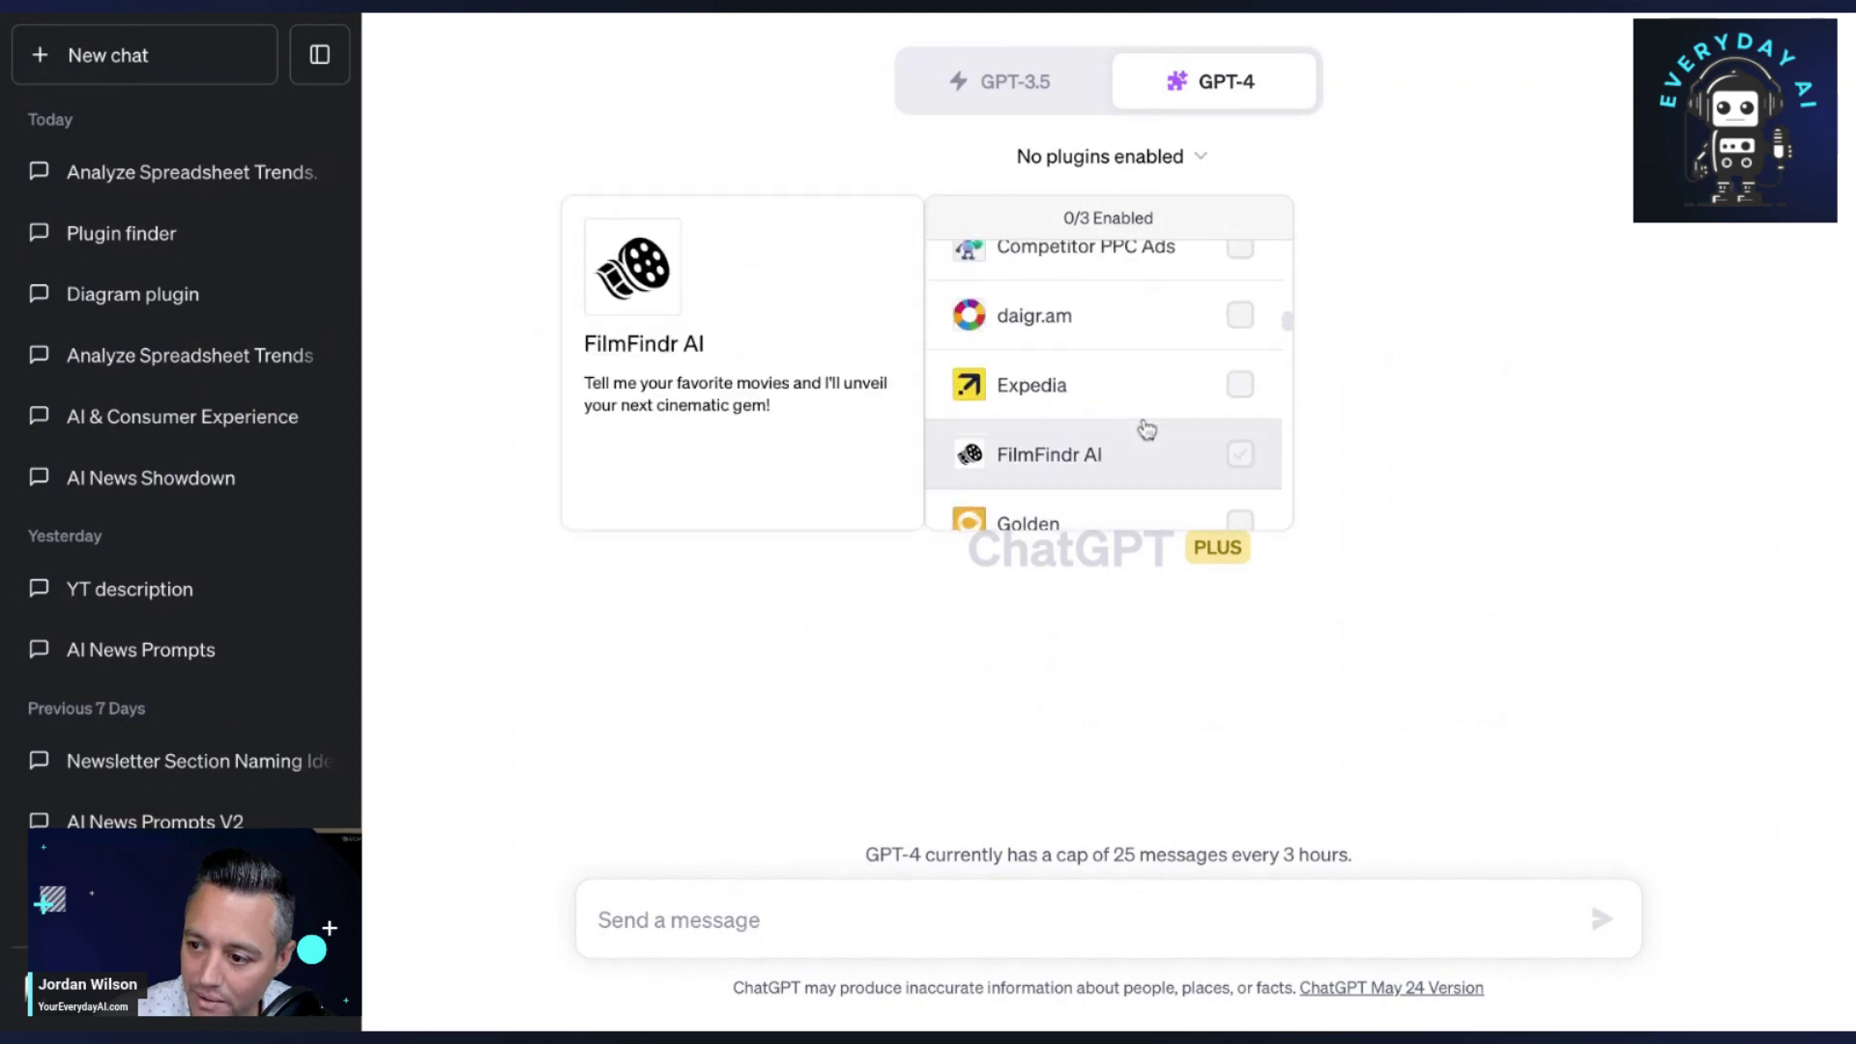
scroll(1121, 396, down, 2)
click(1112, 382)
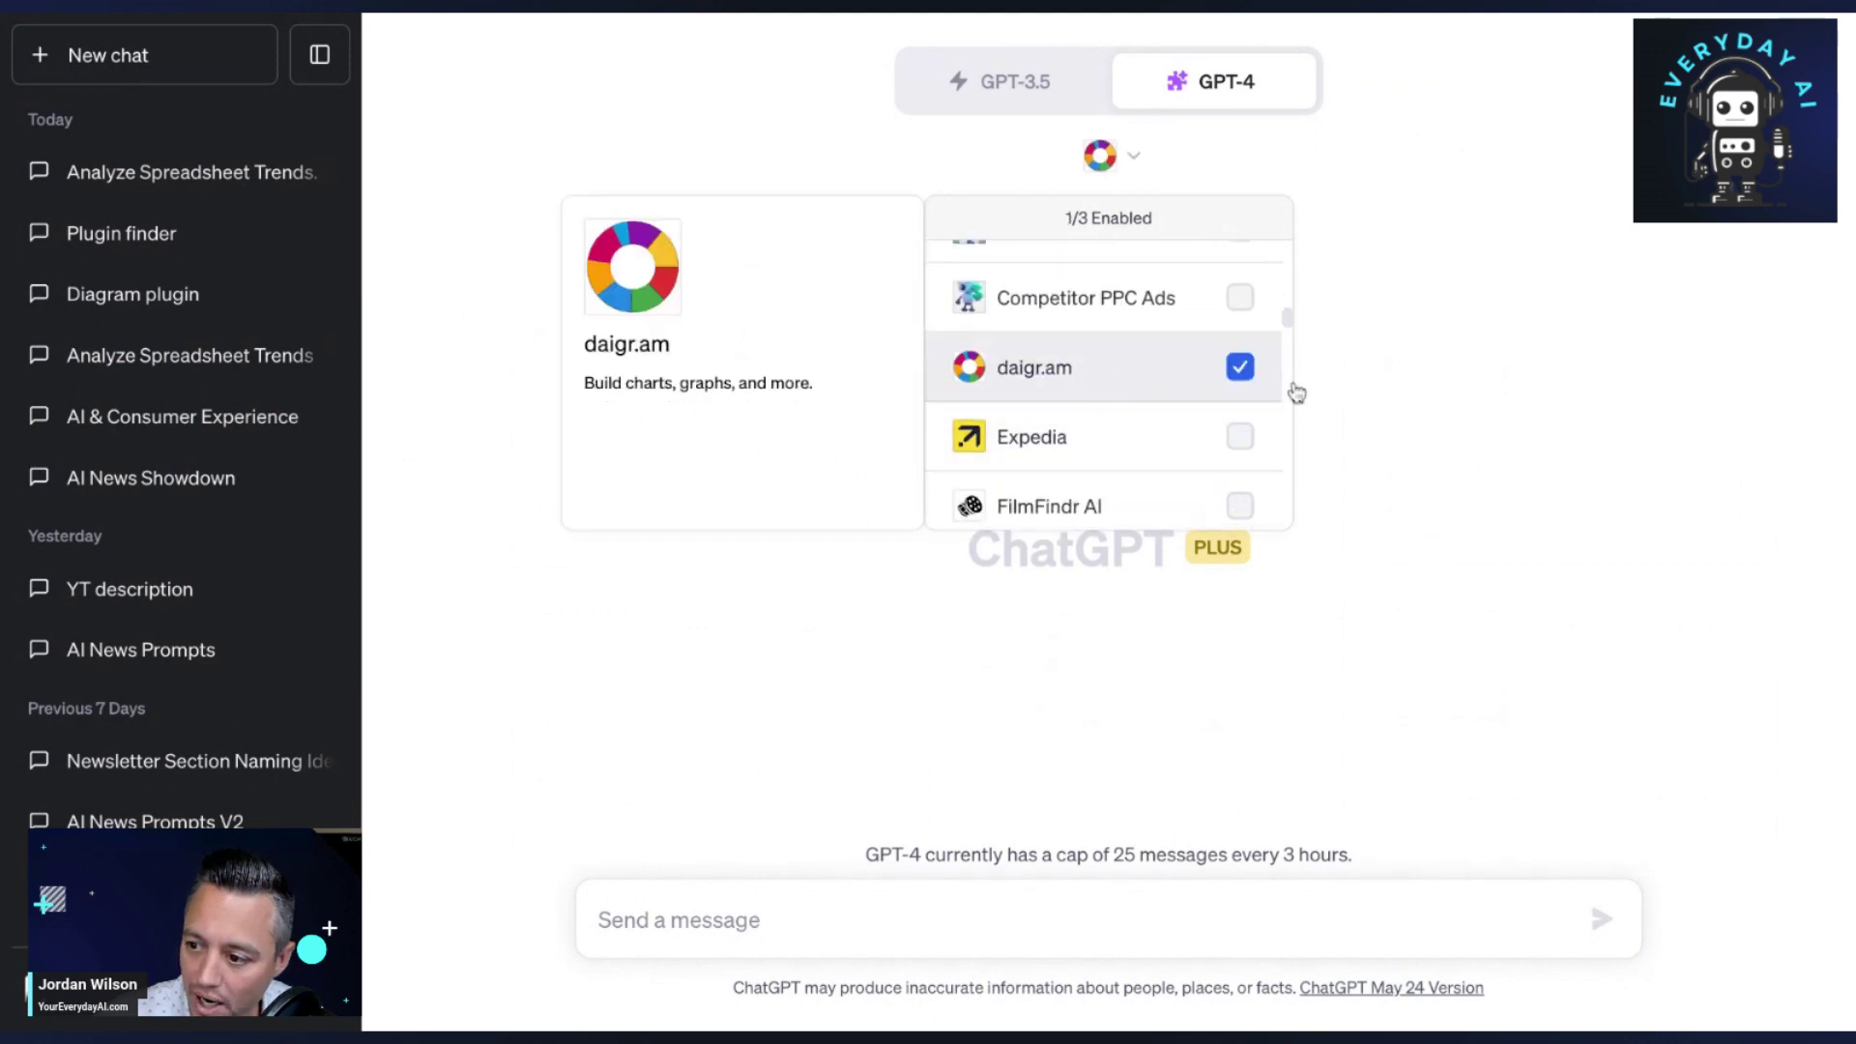
click(1449, 485)
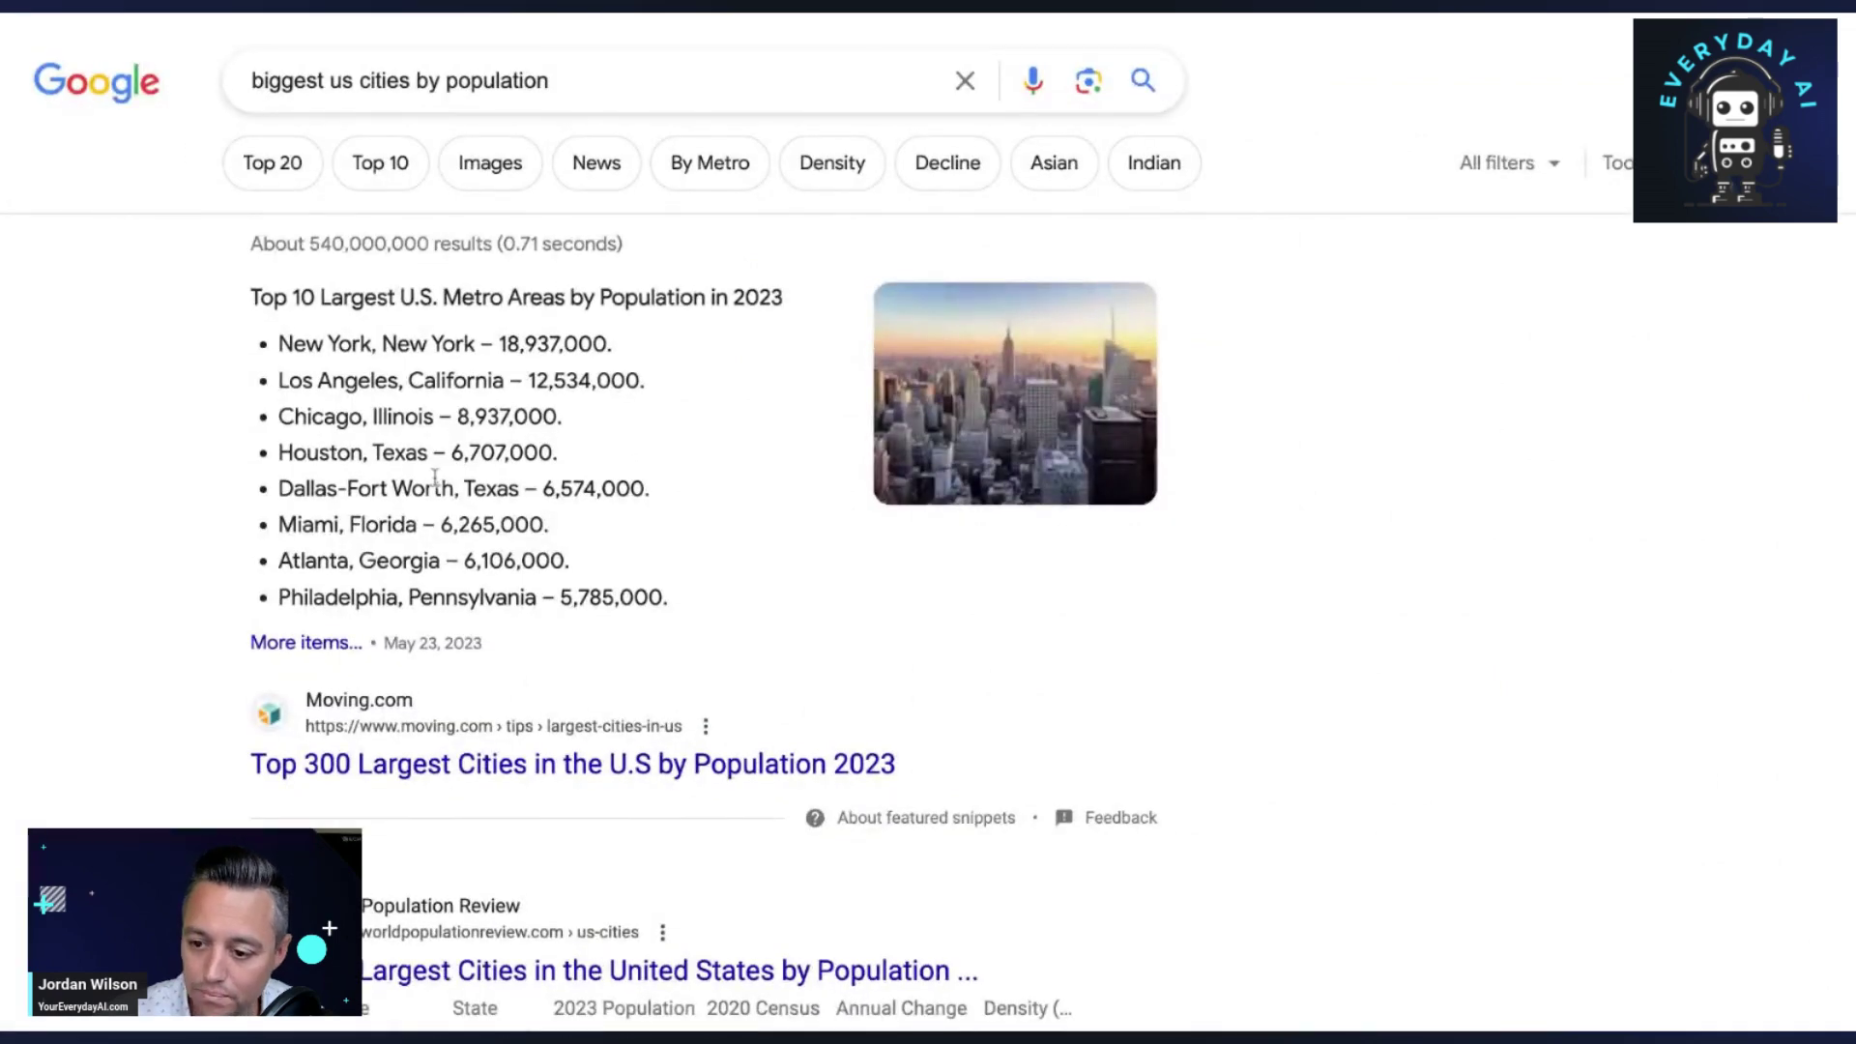
Select the eight-city population list in Google's search result snippet.
drag(684, 607, 278, 340)
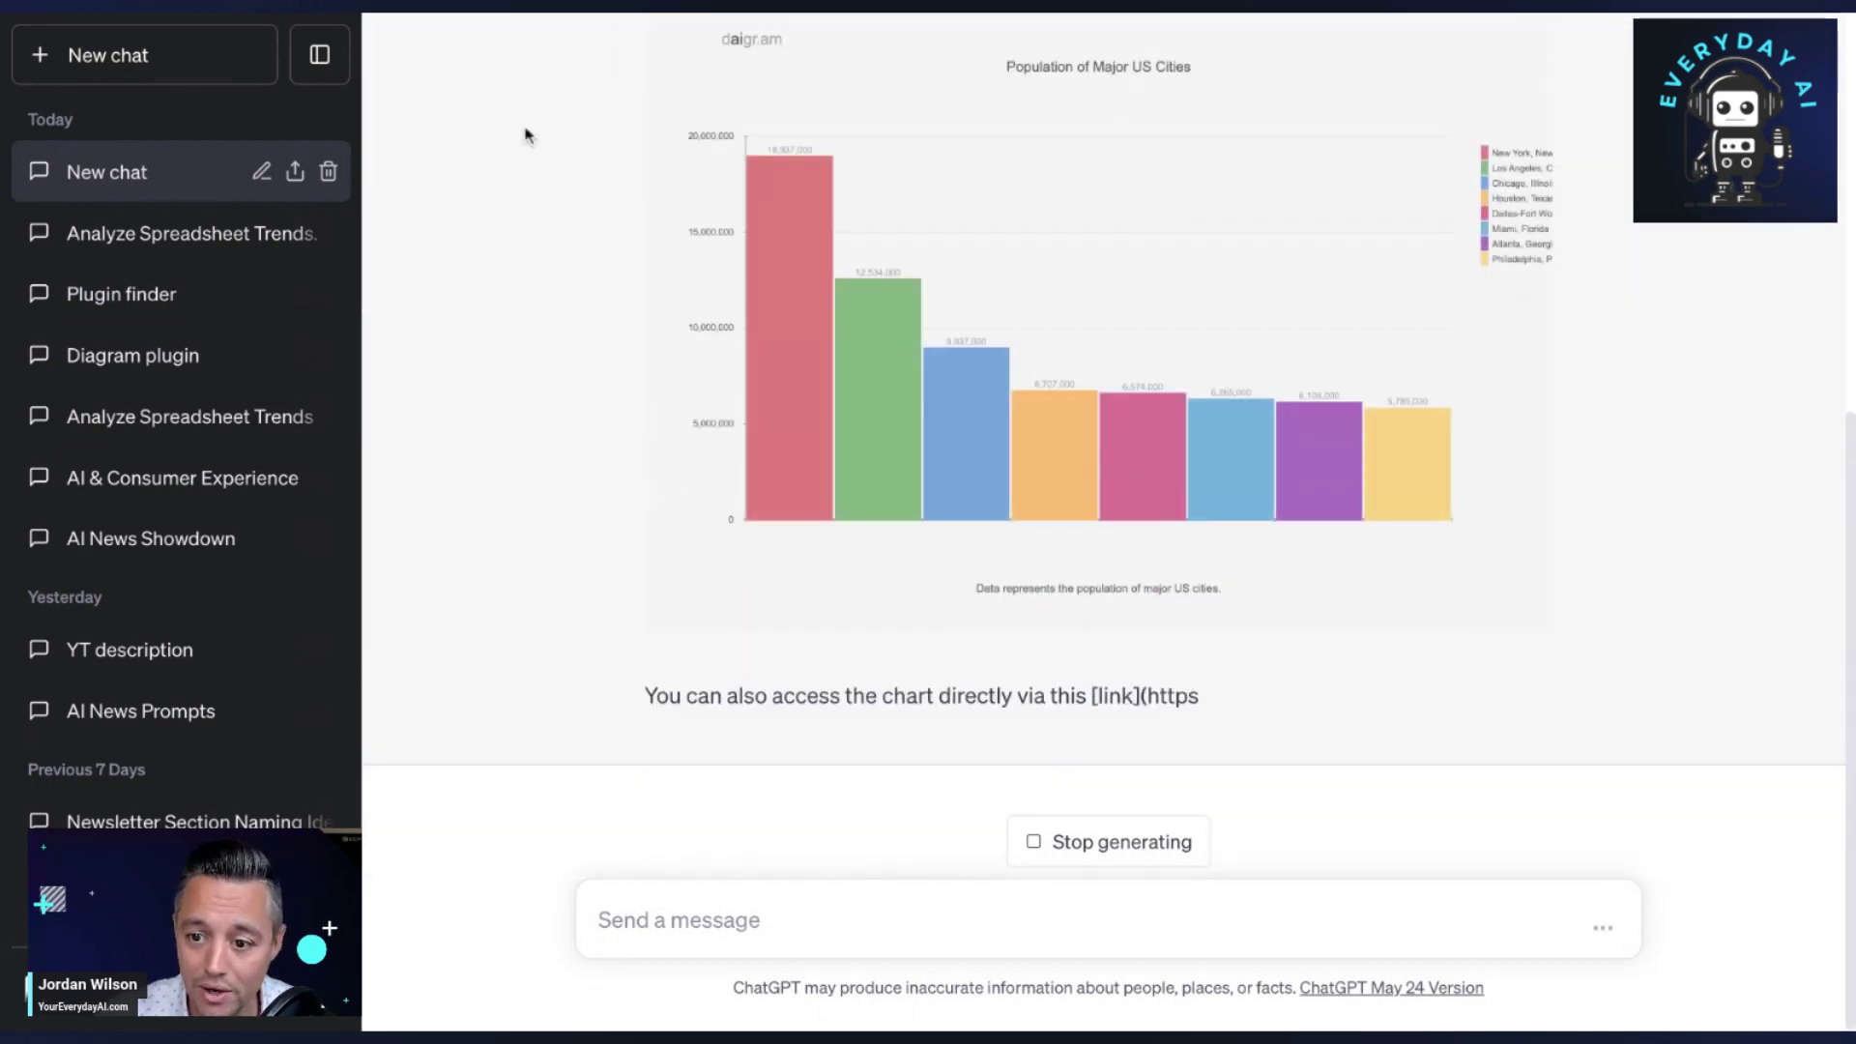
Rename the new chat in the sidebar to 'Diagram plugin only' and review the chart reply.
click(260, 171)
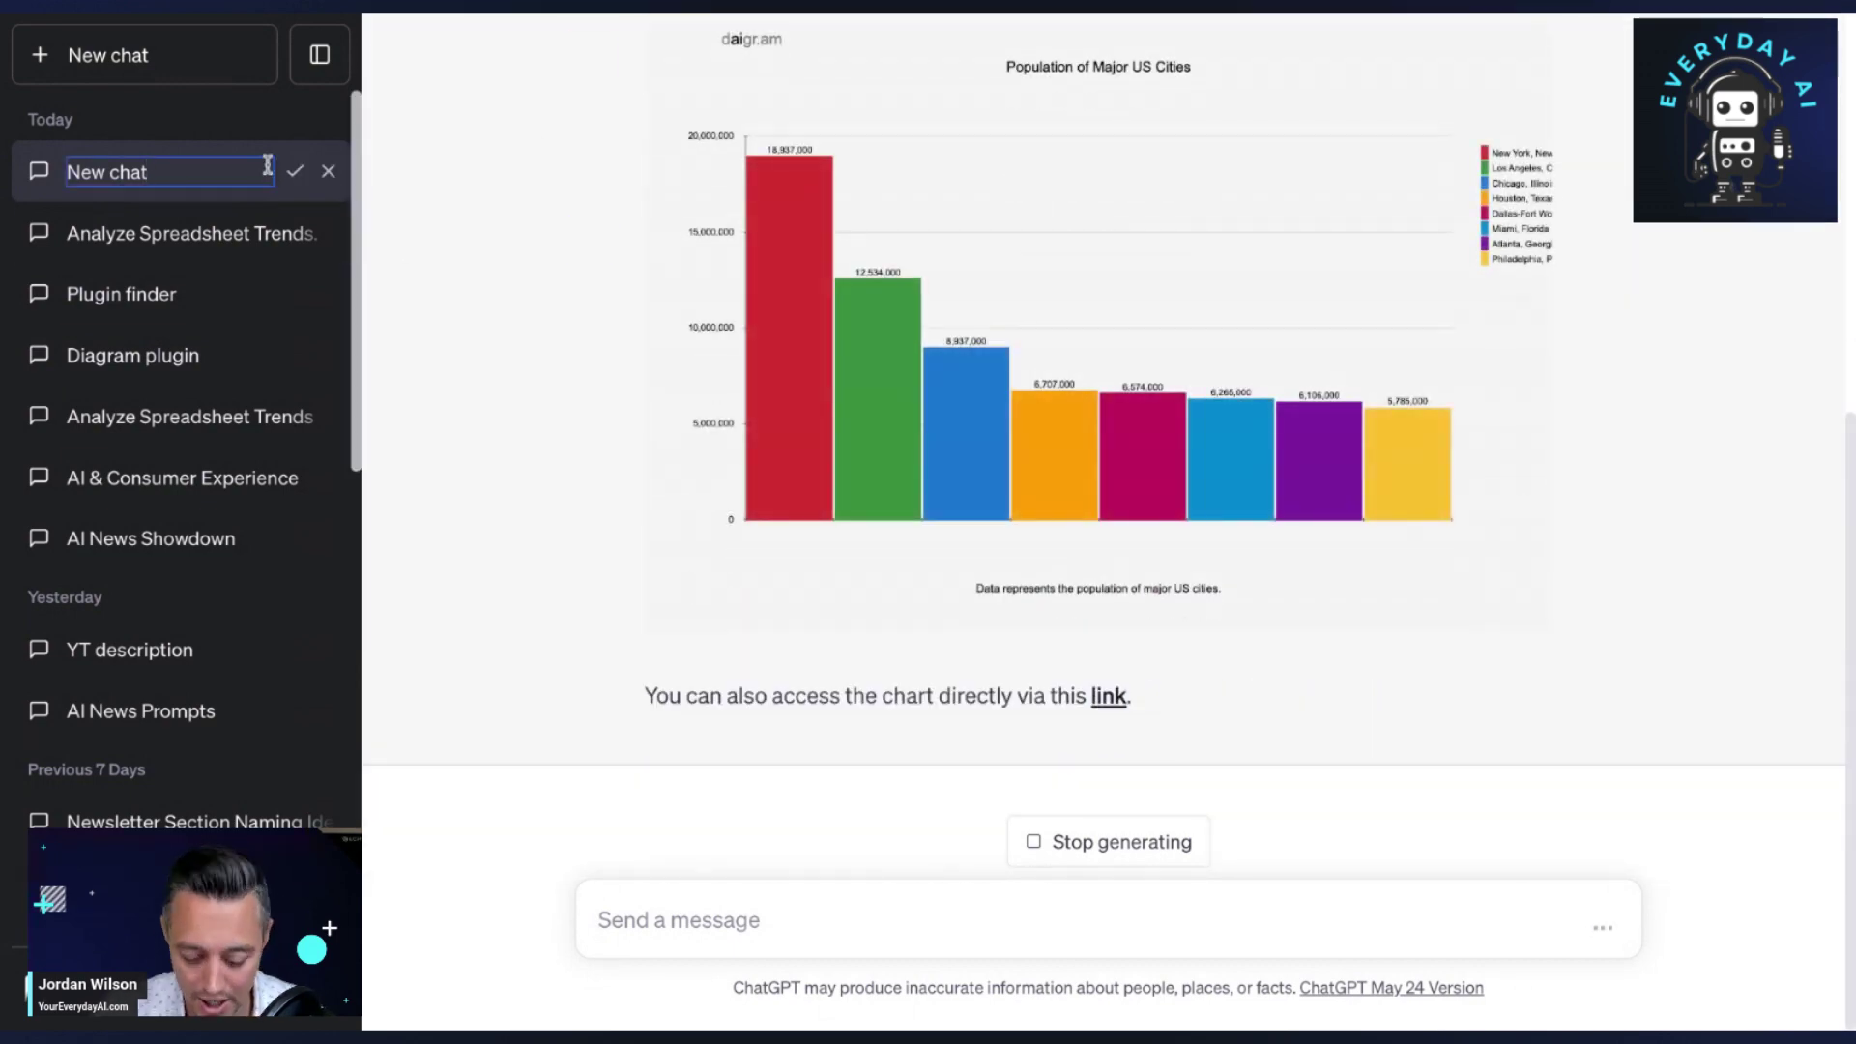
text(Diagram plu)
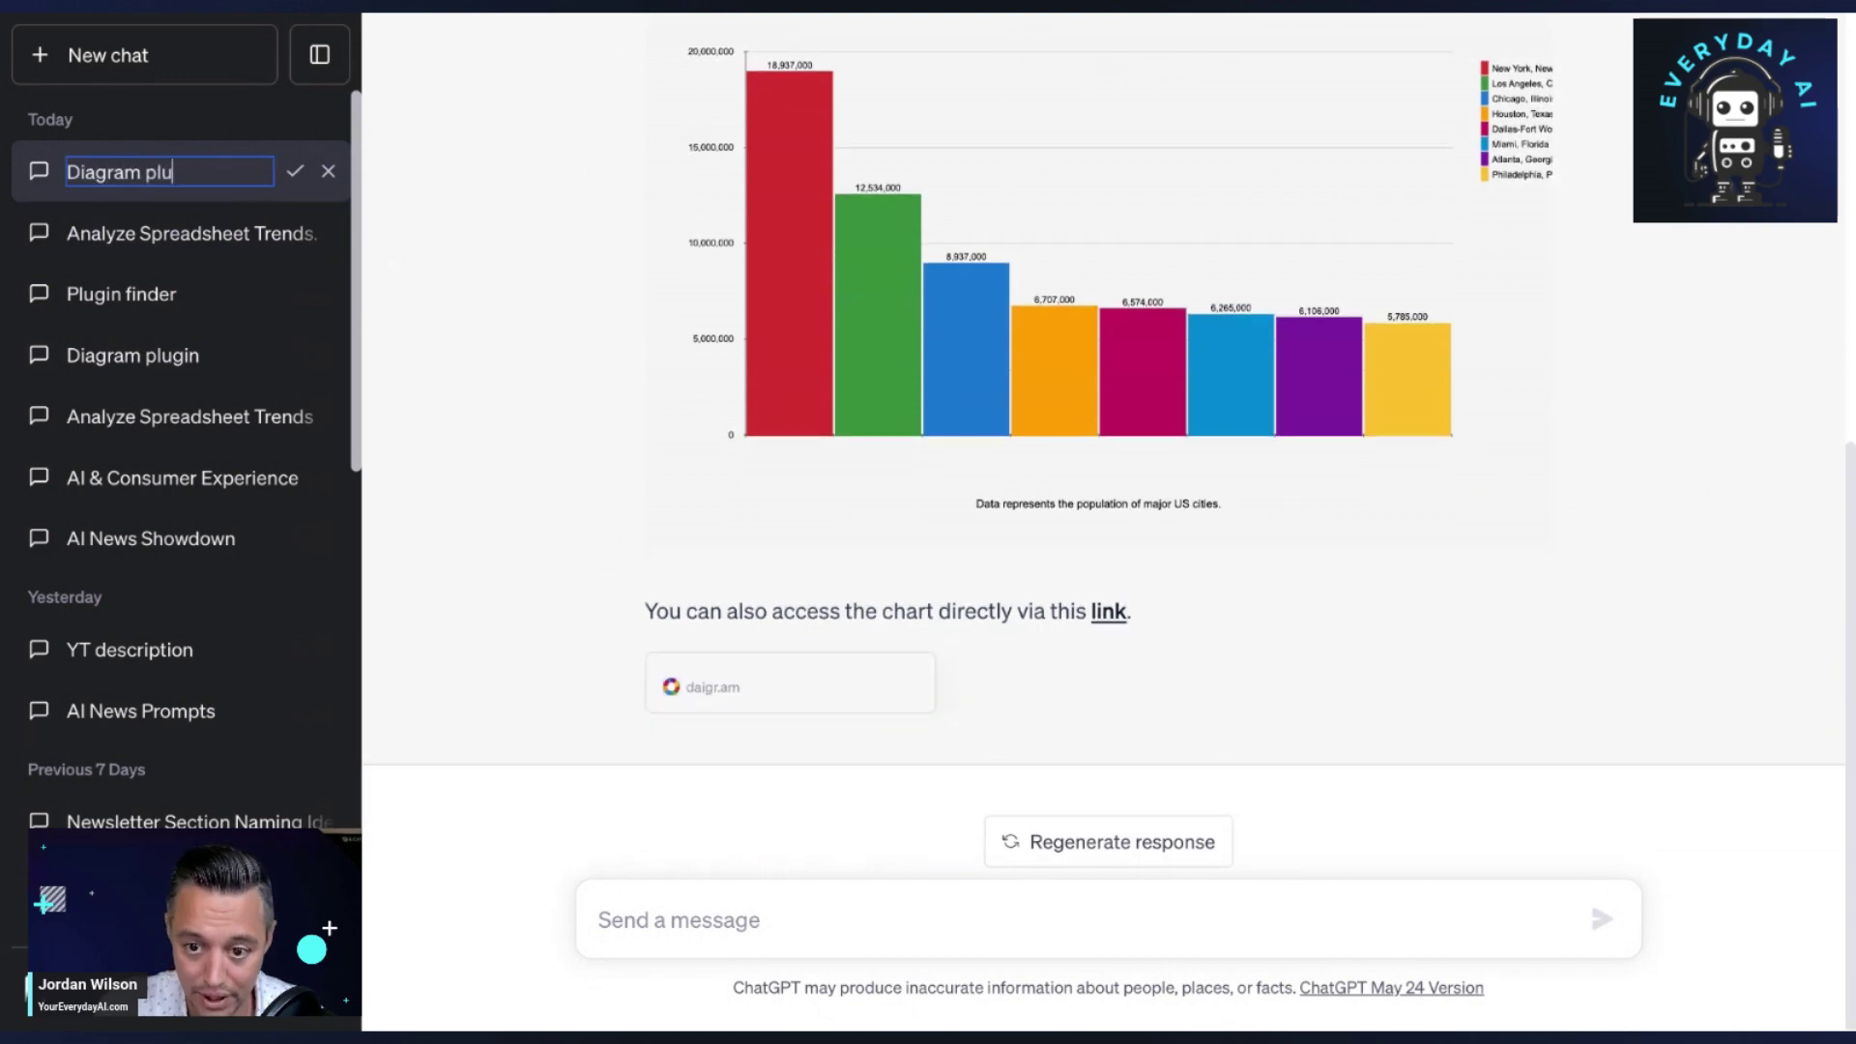
text(gin only)
key(Return)
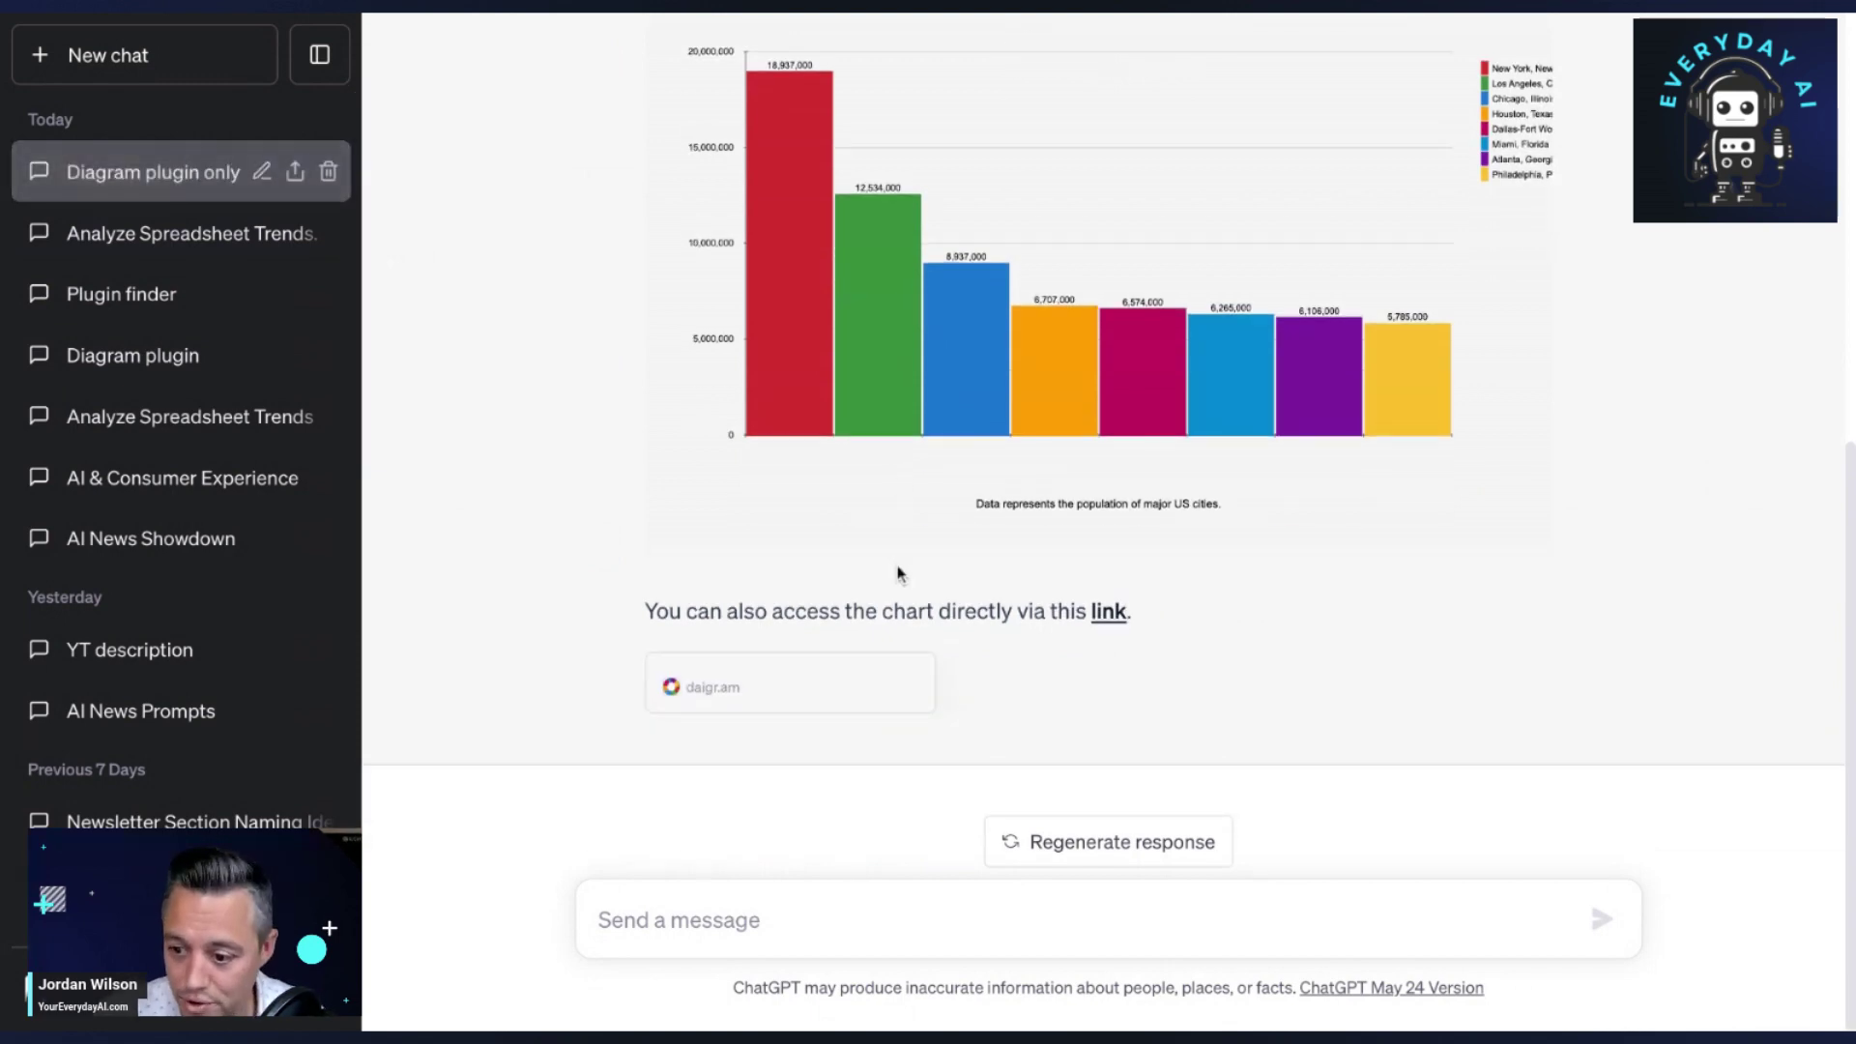
scroll(885, 594, up, 3)
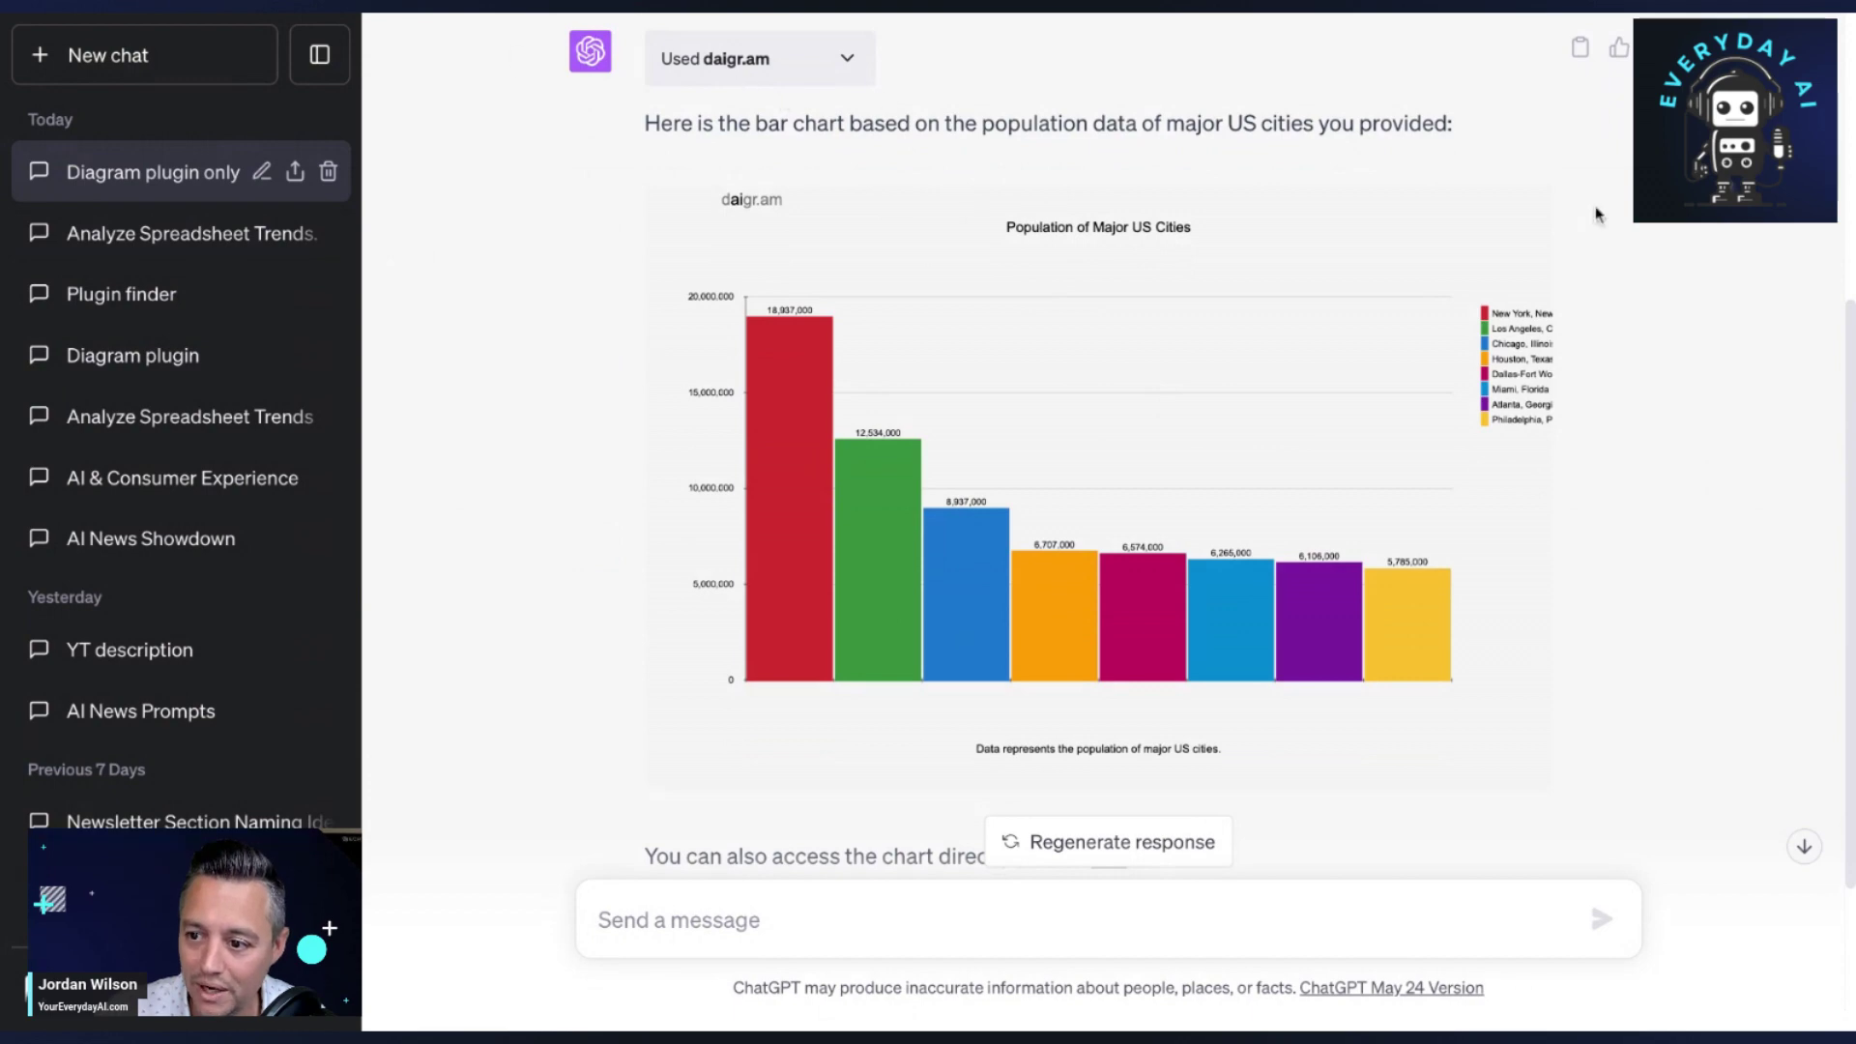
scroll(1102, 417, down, 3)
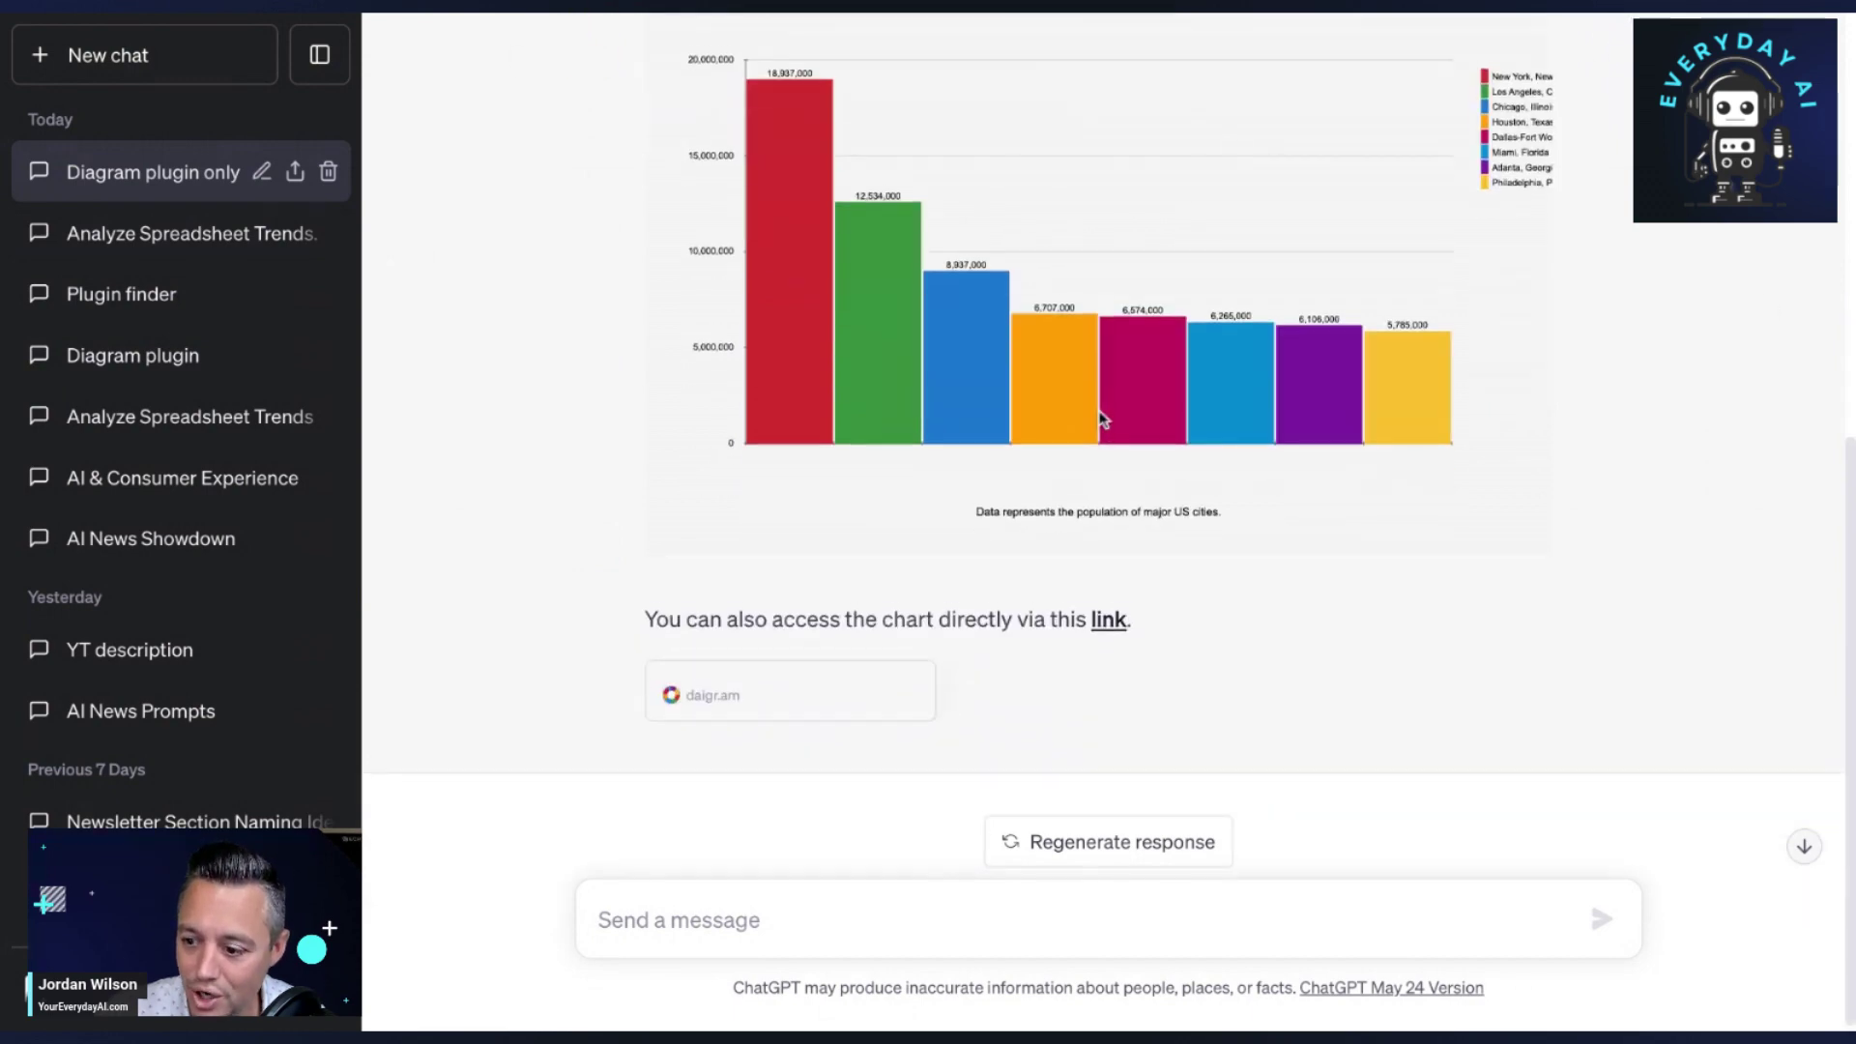
Follow the reply's 'link' to view the city-population bar chart on daigr.am.
click(1109, 628)
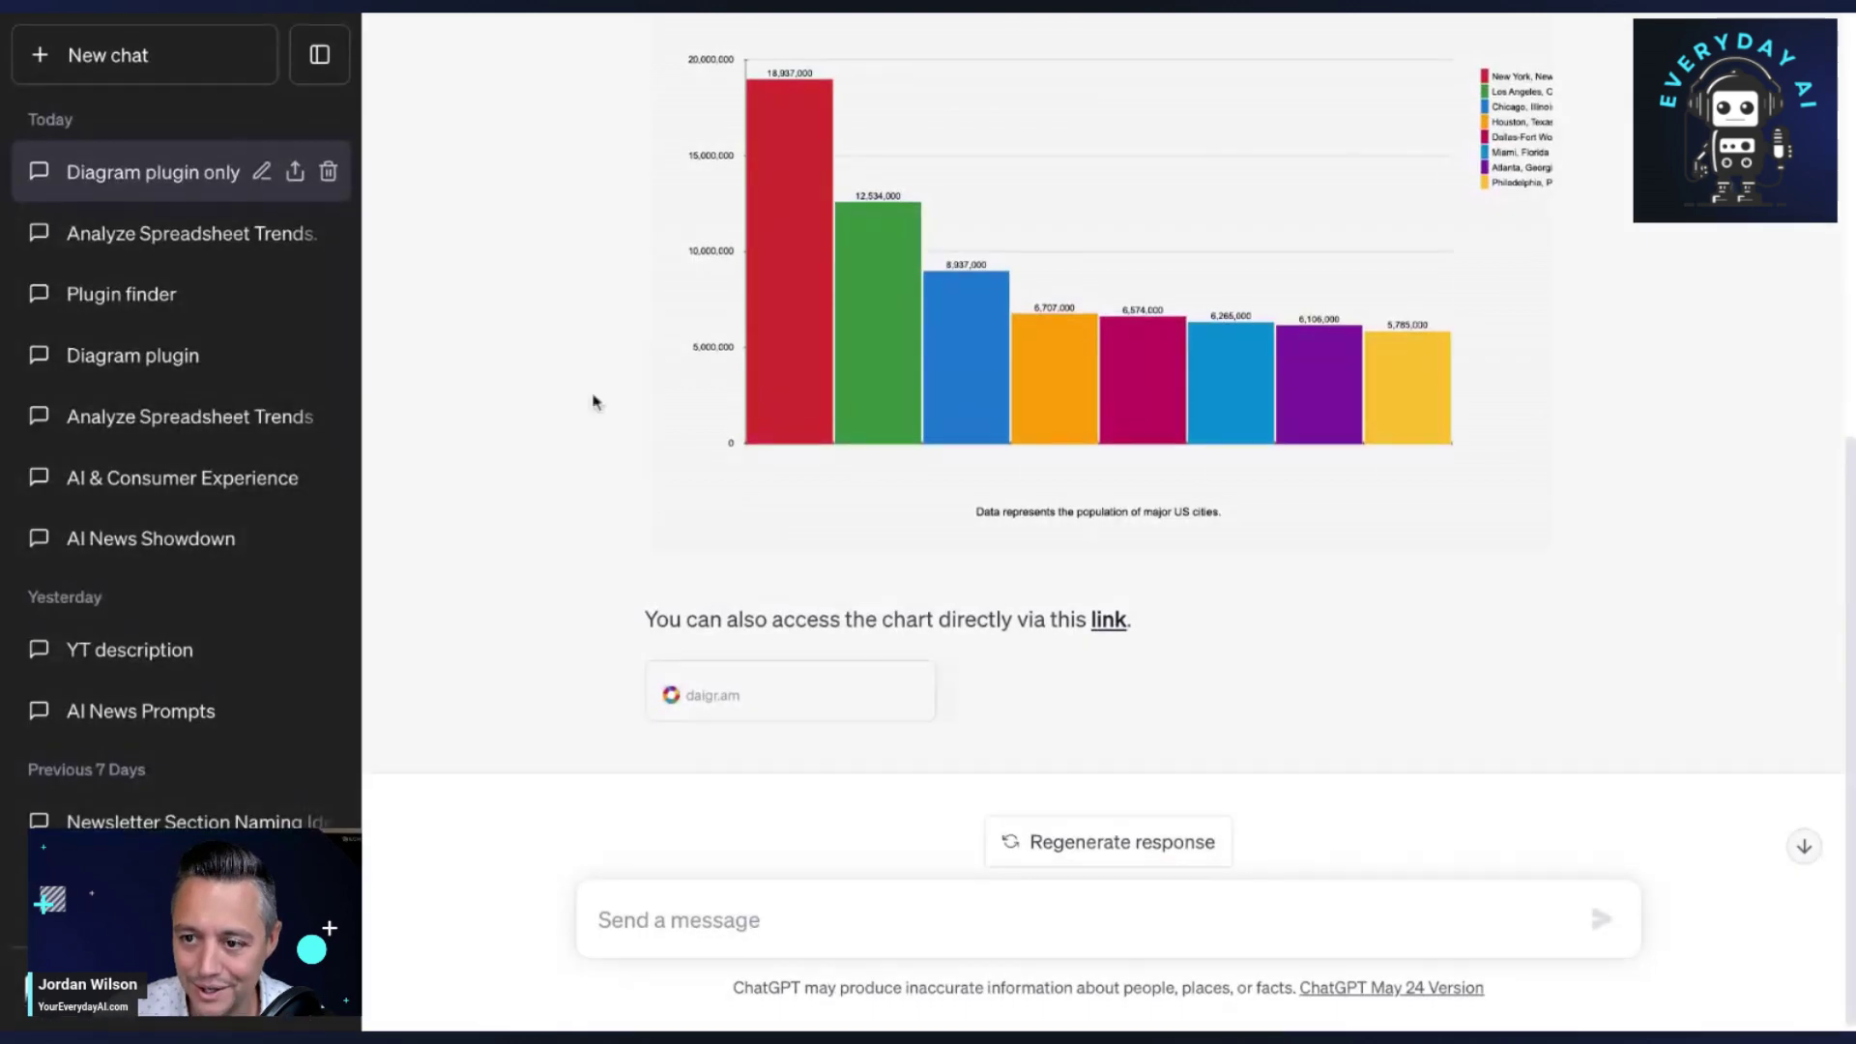
Scroll up the 'Diagram plugin only' chat to review the city-population prompt.
scroll(593, 401, up, 5)
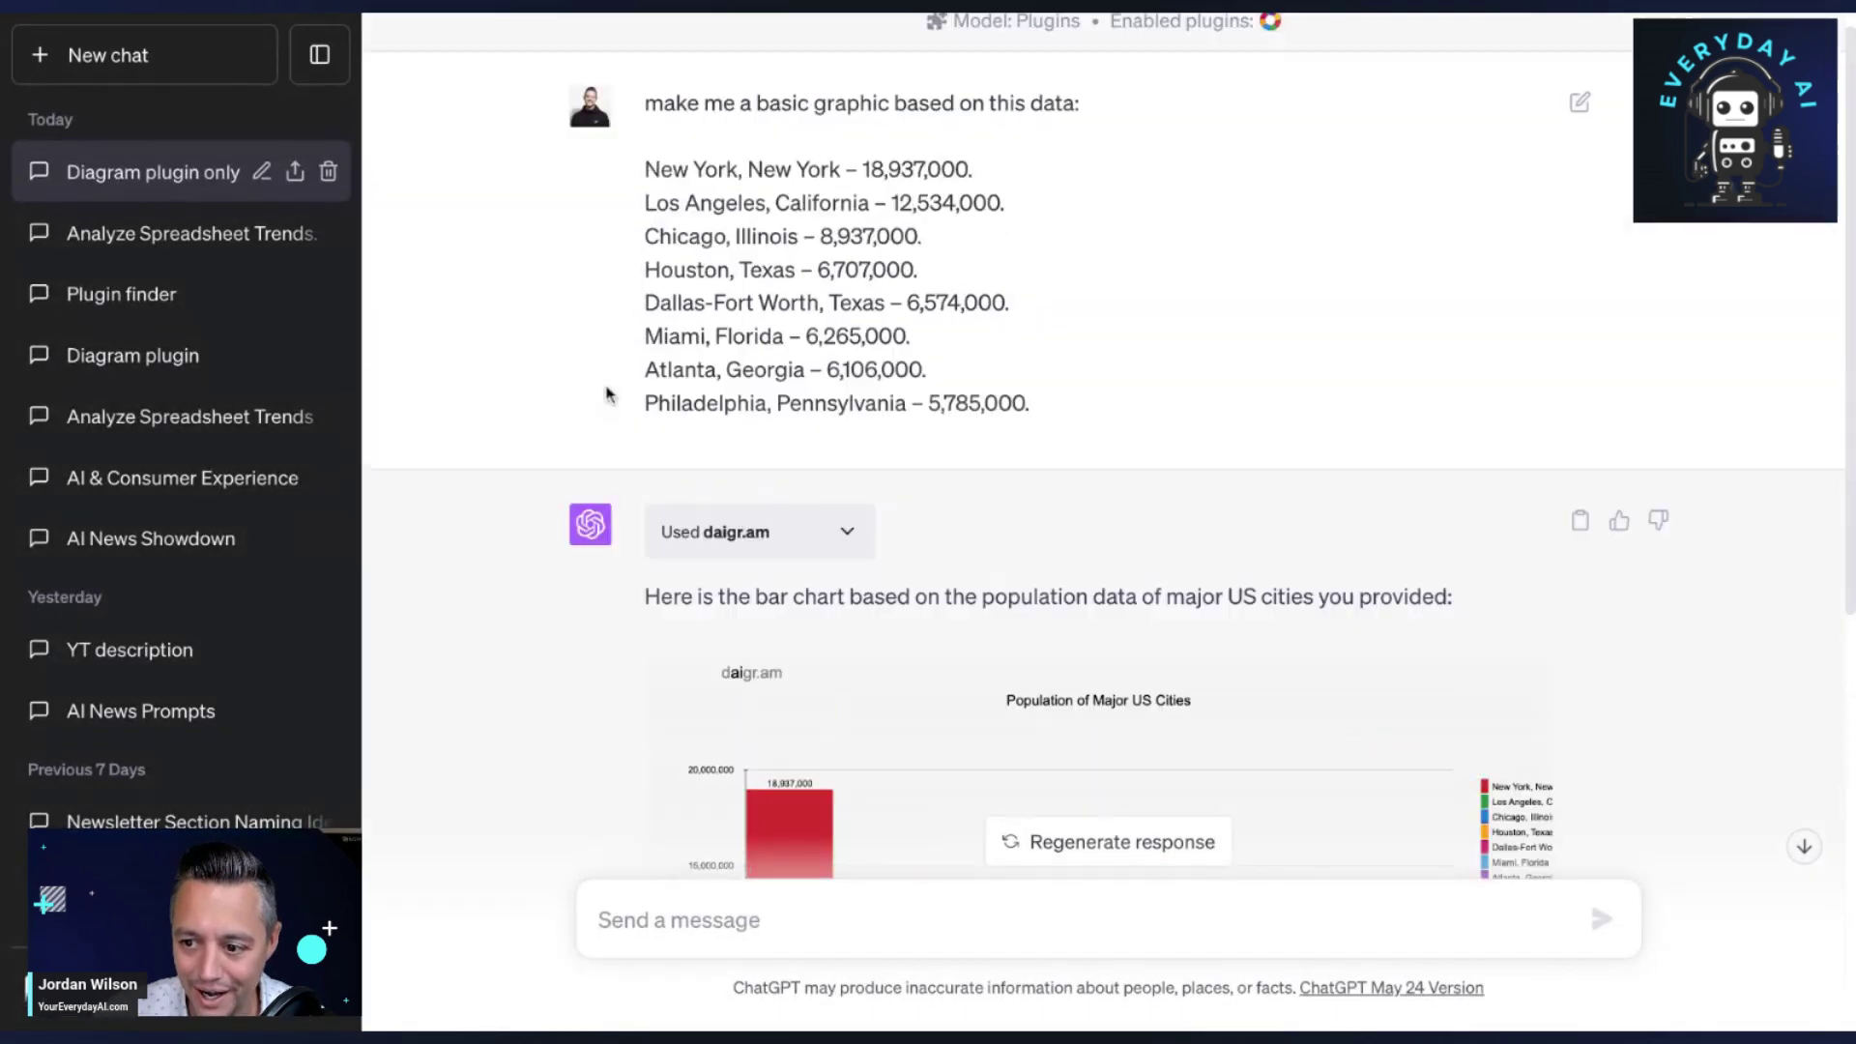